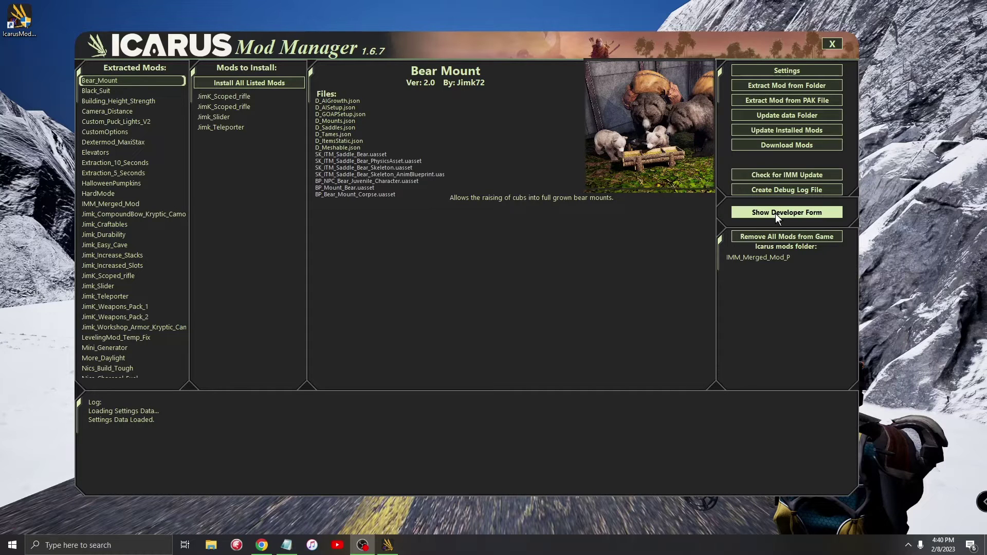
Save the settings with Enable Mod Developers Section checked, acknowledge the message, and close Settings
left_click_drag(614, 43, 632, 41)
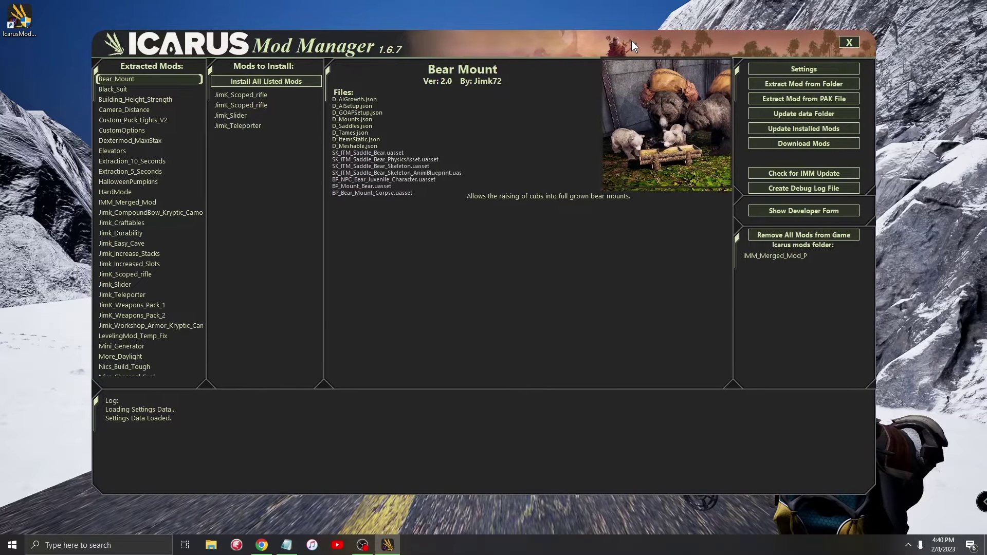
left_click(806, 70)
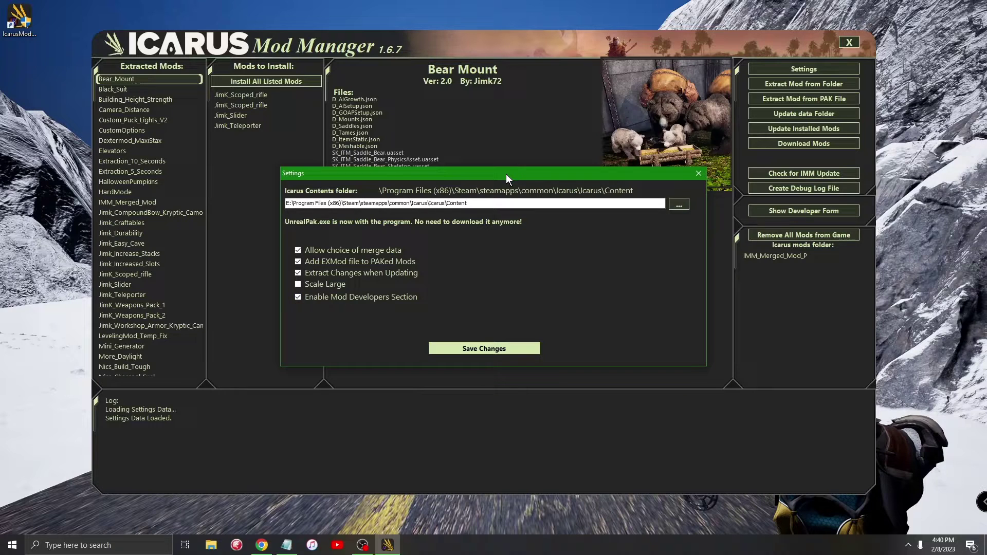
left_click_drag(506, 174, 488, 143)
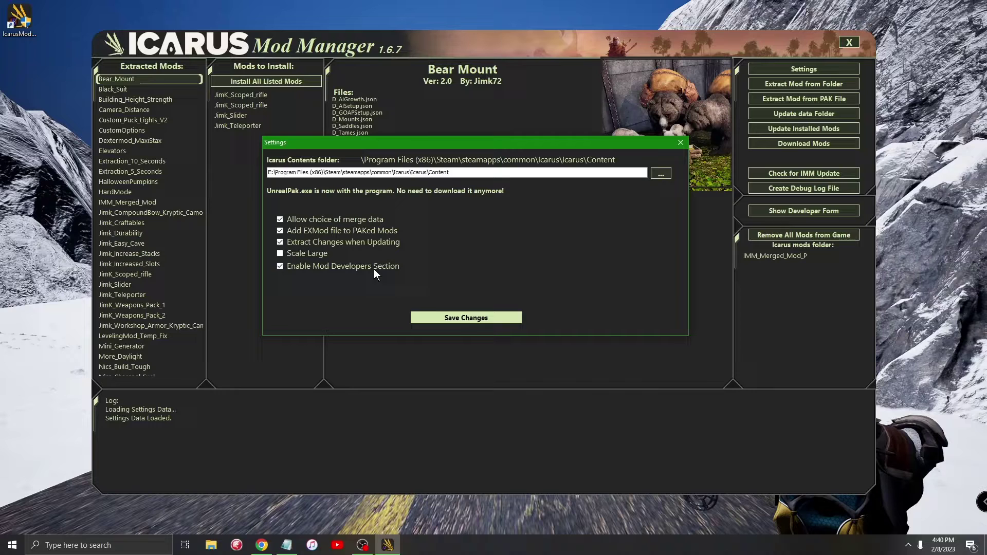
left_click_drag(530, 142, 545, 147)
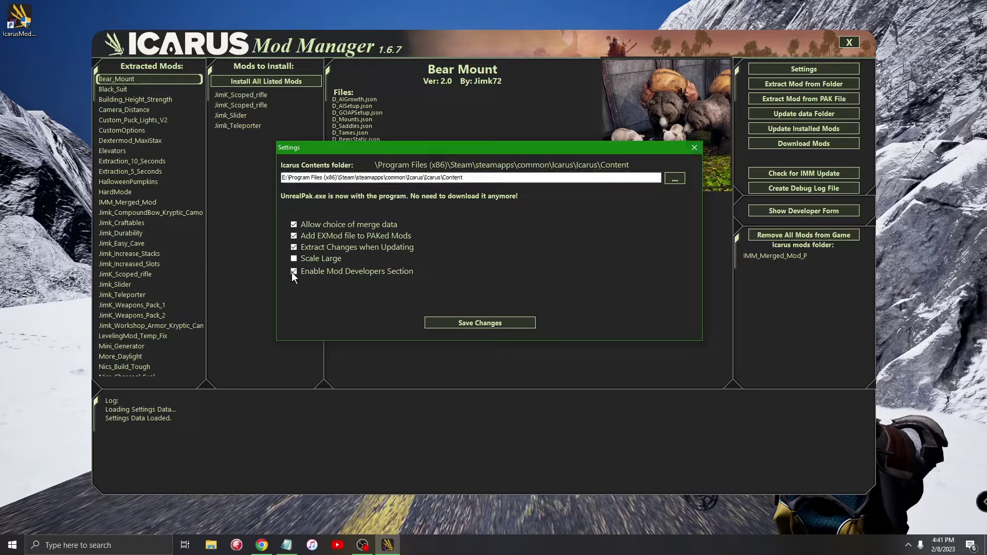
left_click(495, 324)
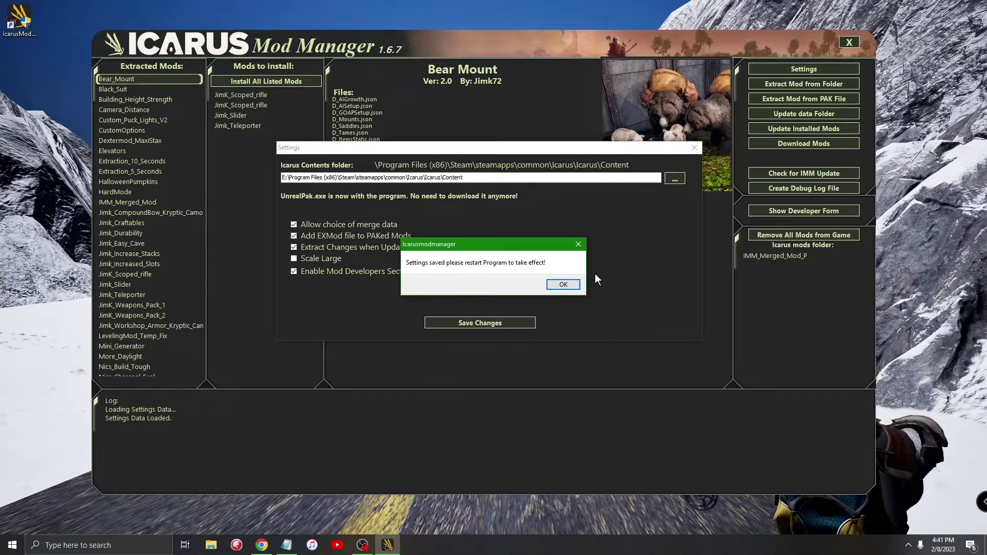
left_click(564, 282)
left_click(695, 147)
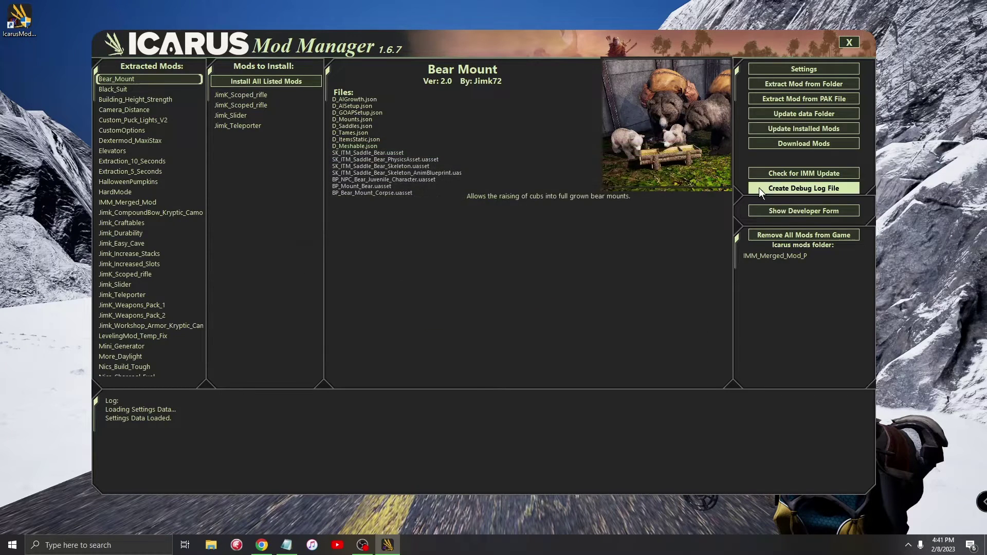
left_click(790, 210)
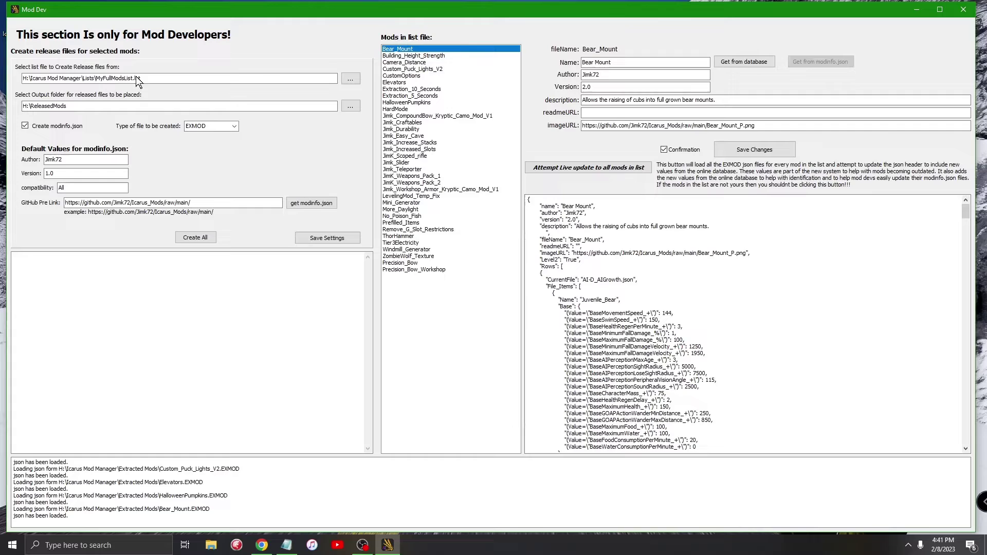
left_click(964, 9)
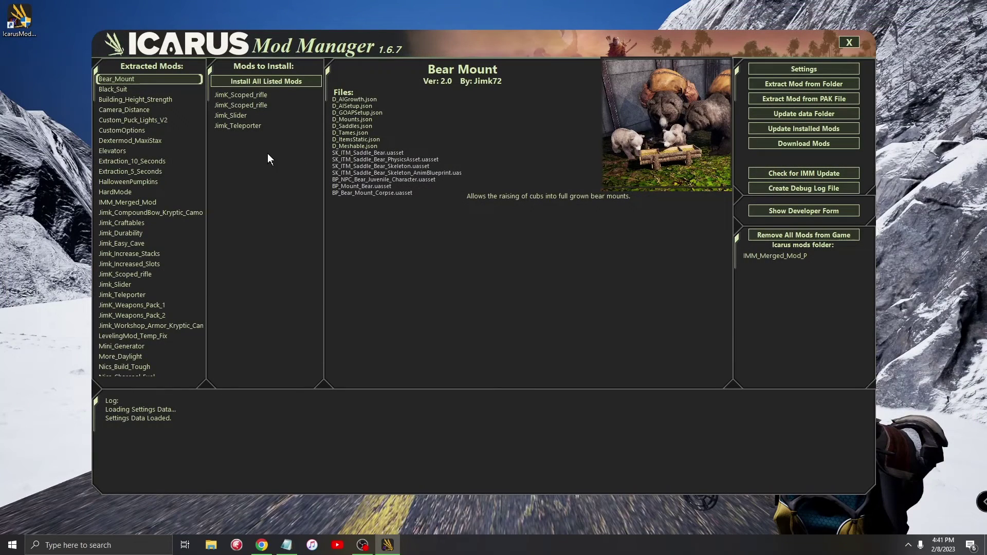
Clear the Mods to Install list
right_click(254, 160)
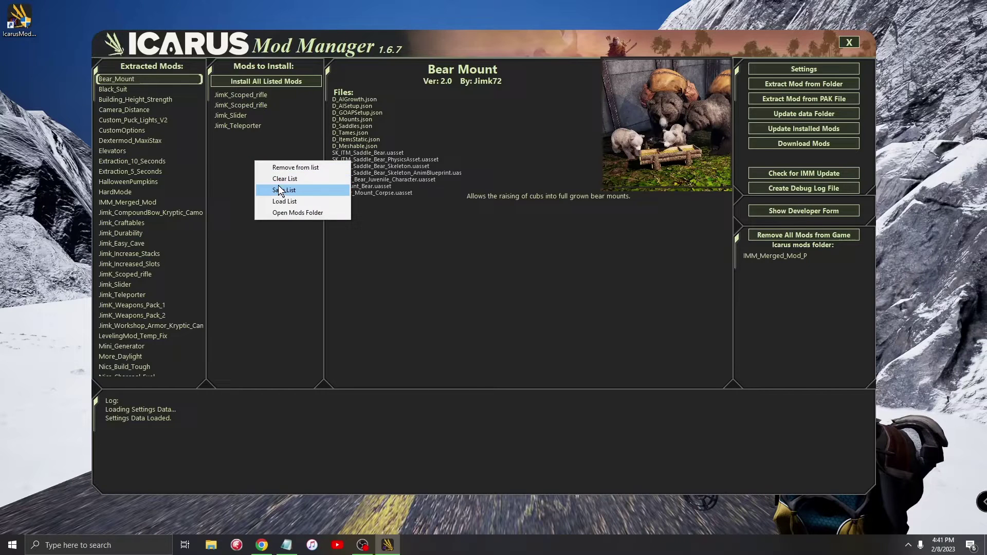
left_click(282, 180)
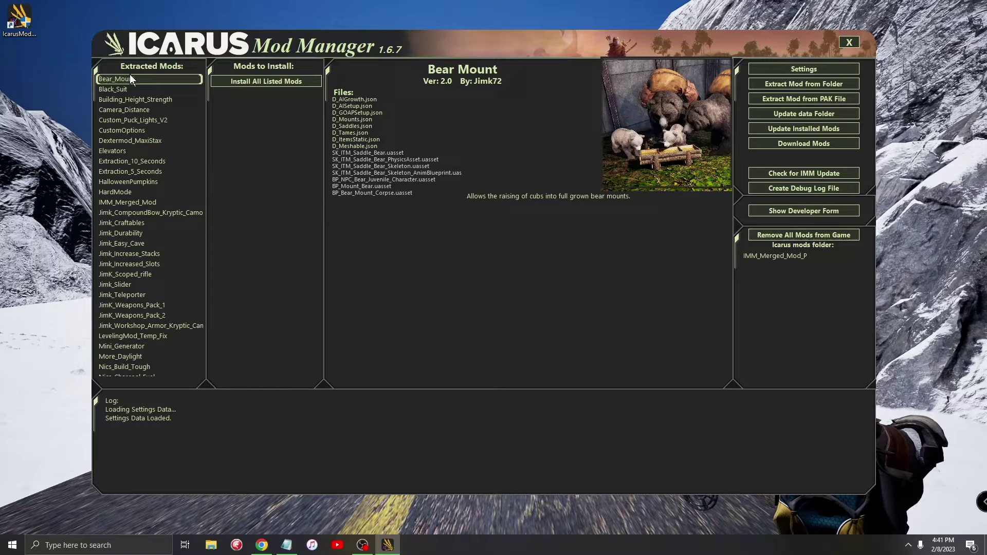
scroll(138, 113, "down", 3)
scroll(133, 125, "up", 3)
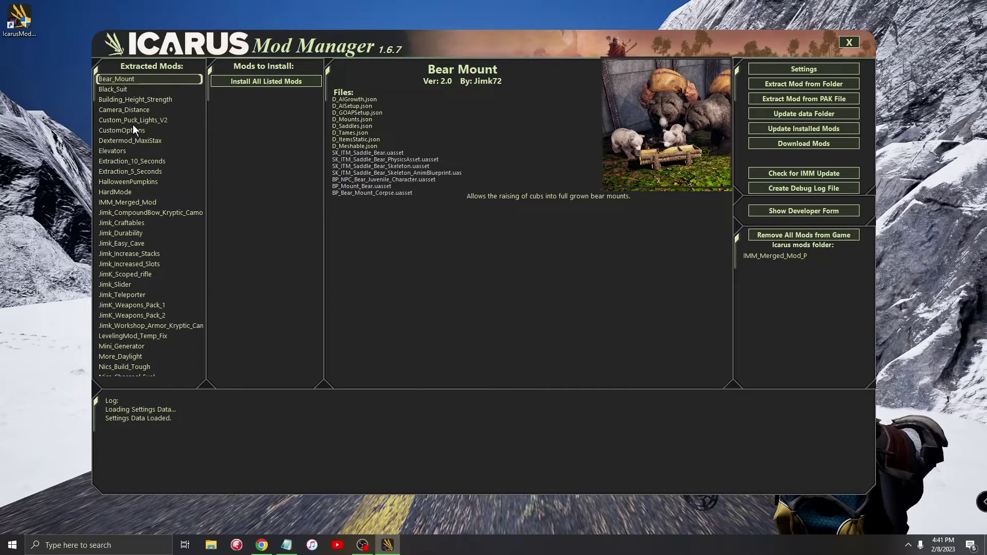
Add Bear_Mount, Building_Height_Strength, Camera_Distance, Custom_Puck_Lights_V2, CustomOptions and Dextermod_MaxiStax to the install list
double_click(134, 79)
double_click(122, 100)
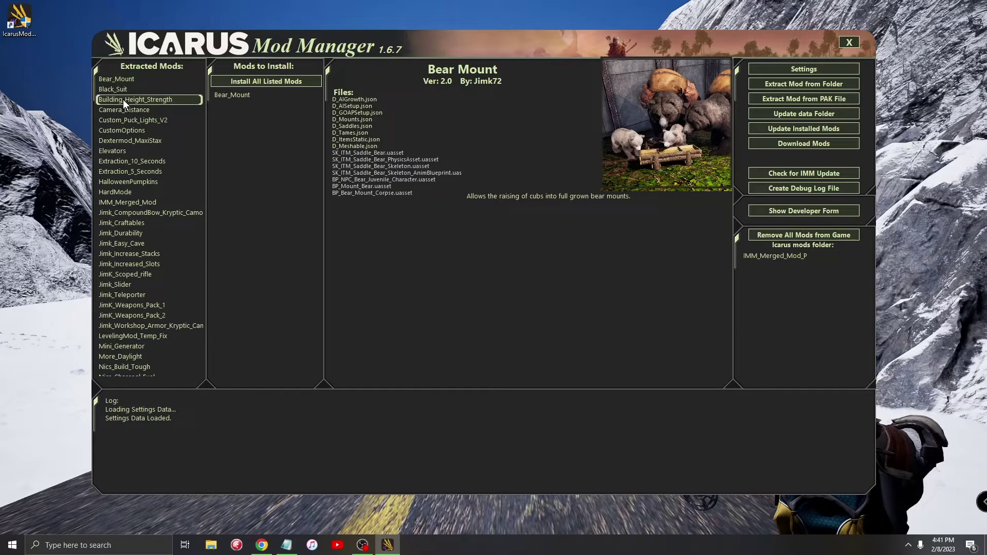
double_click(132, 109)
double_click(128, 121)
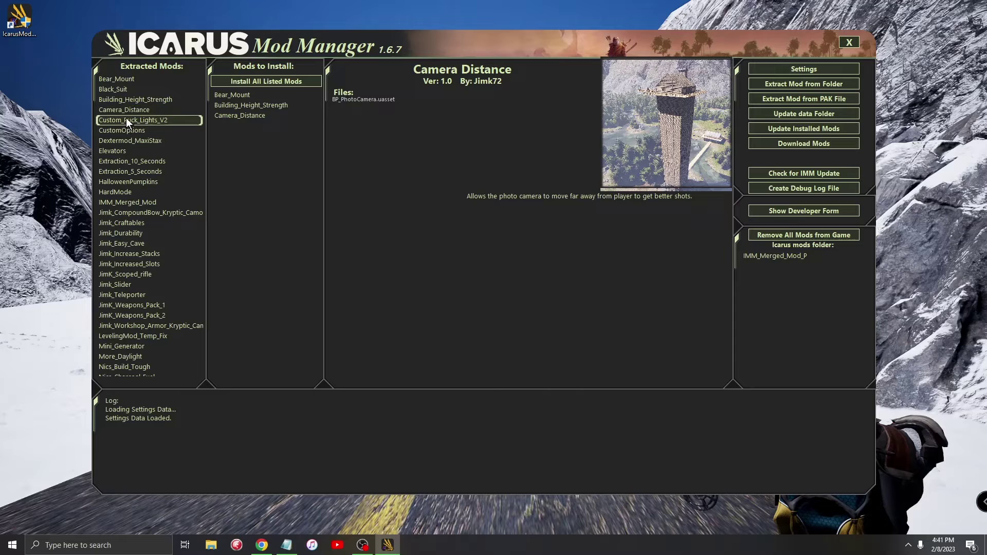
double_click(129, 130)
double_click(129, 143)
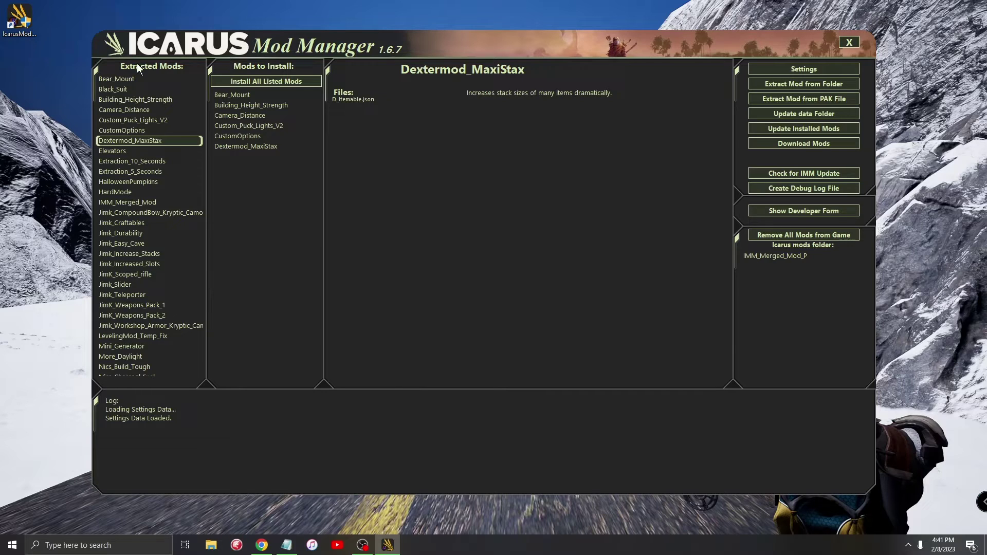
mouse_move(412, 44)
left_mouse_down()
mouse_move(439, 39)
mouse_move(430, 54)
mouse_move(399, 46)
left_mouse_up()
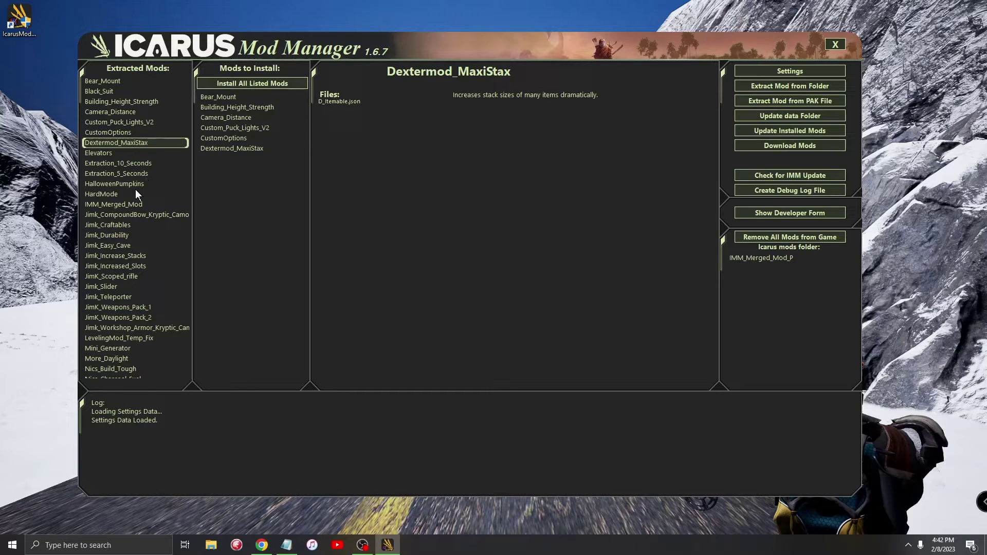
Add all extracted mods to the install list, then clear the list again
right_click(115, 185)
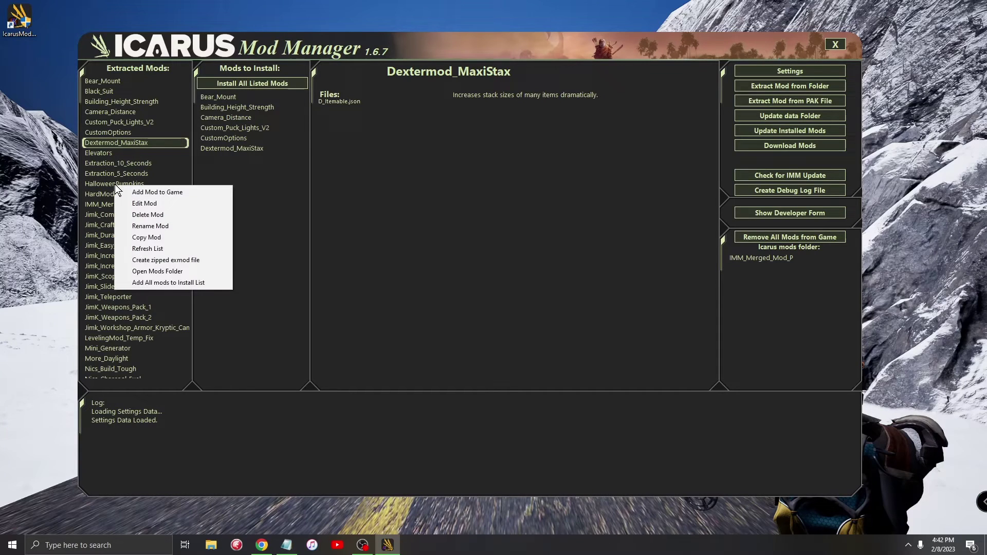
left_click(178, 282)
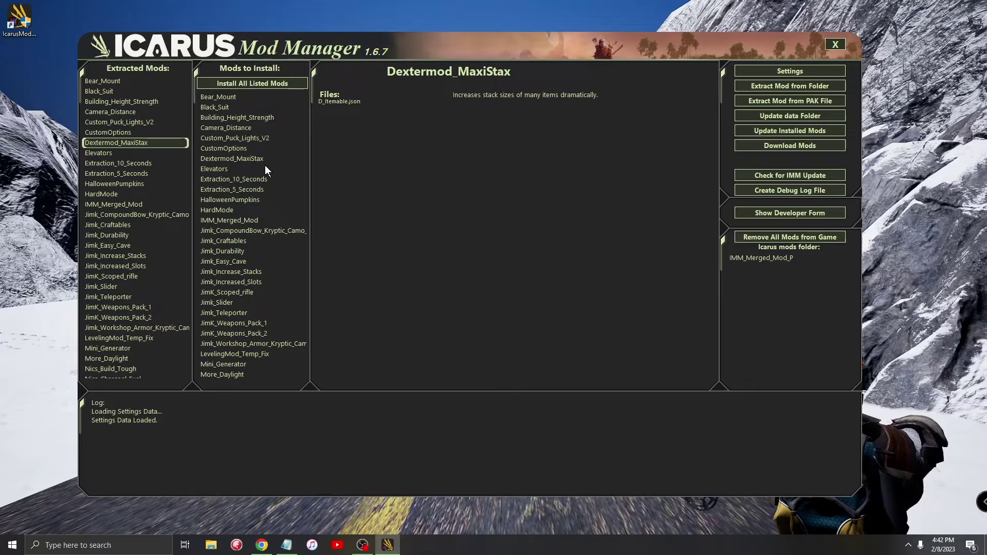
left_click(237, 159)
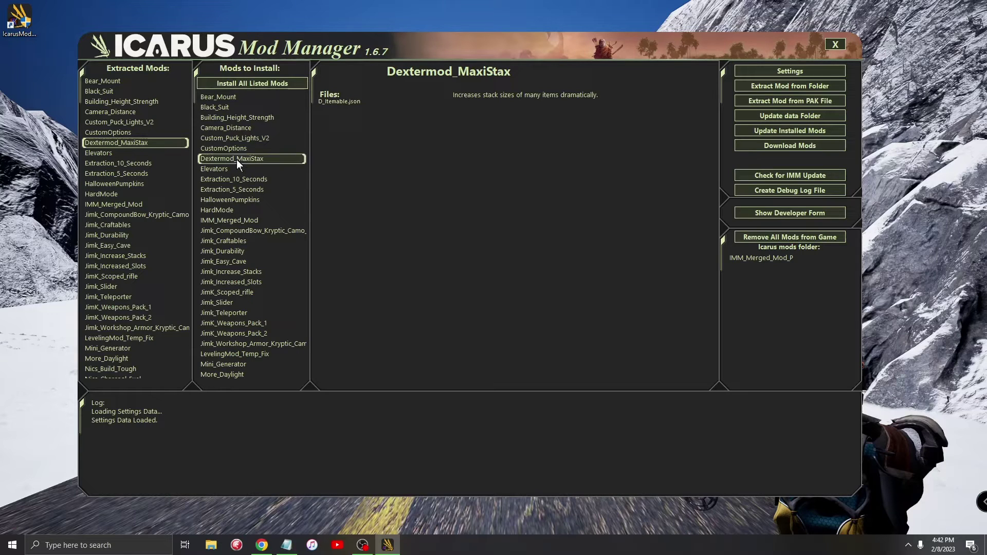
right_click(237, 160)
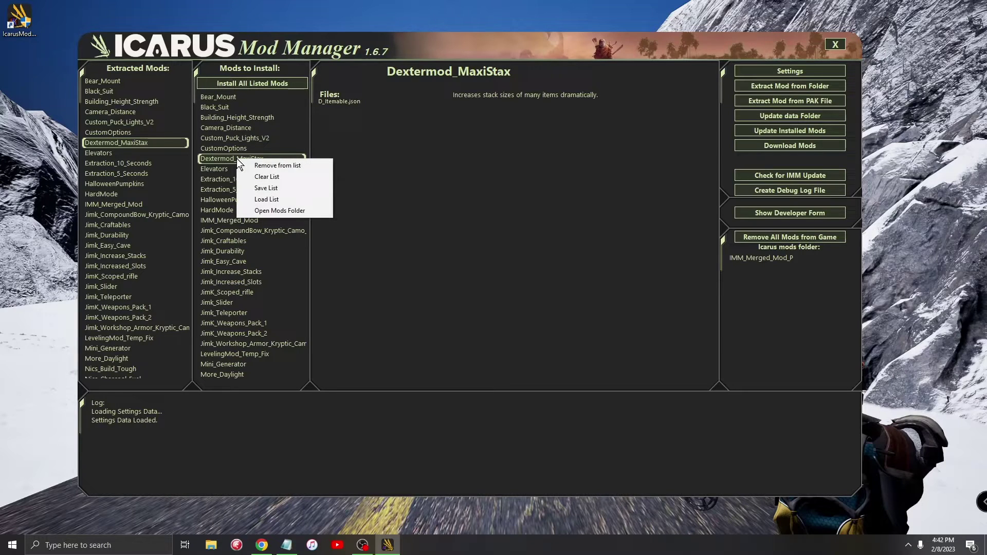
left_click(266, 177)
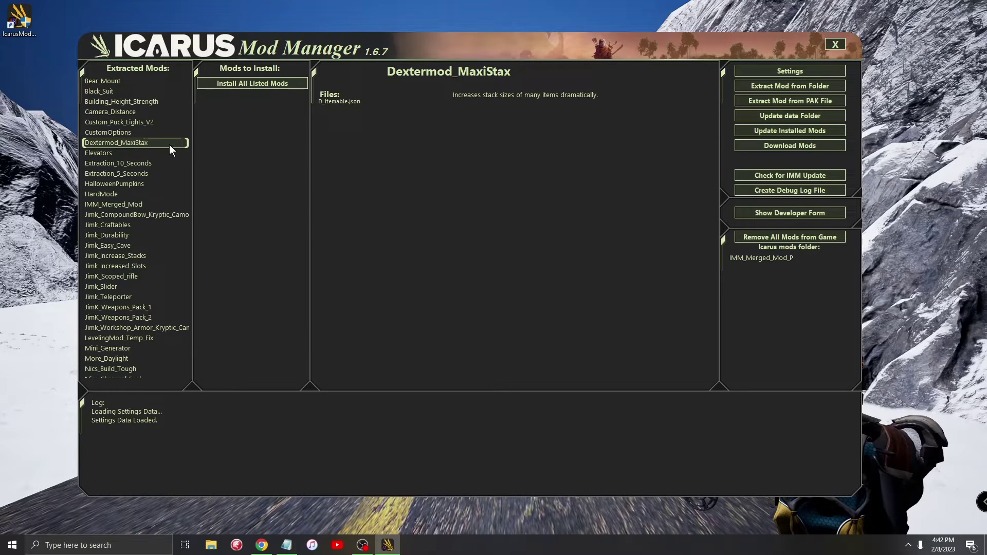
Re-add all extracted mods and remove Dextermod_MaxiStax from the install list
right_click(113, 142)
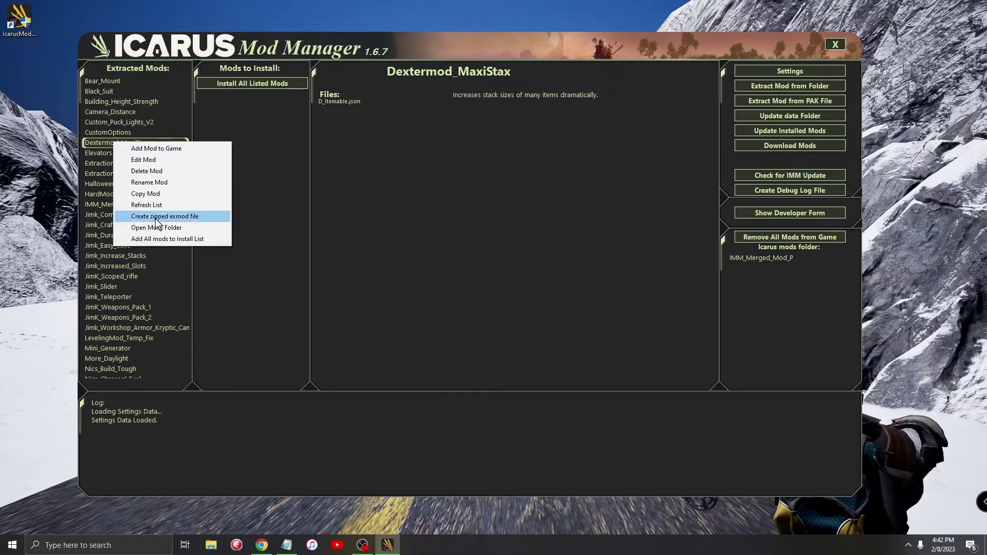
left_click(152, 239)
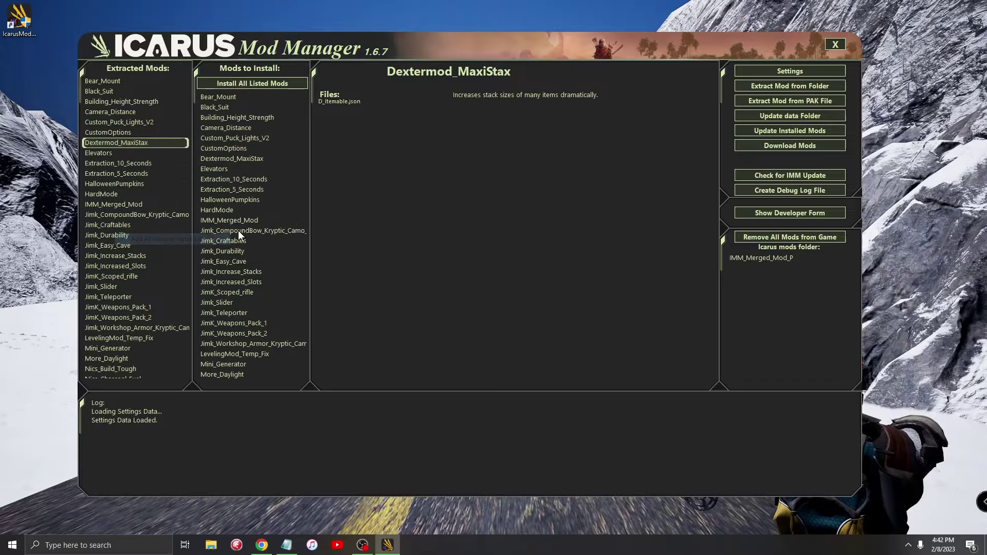
right_click(222, 158)
left_click(262, 165)
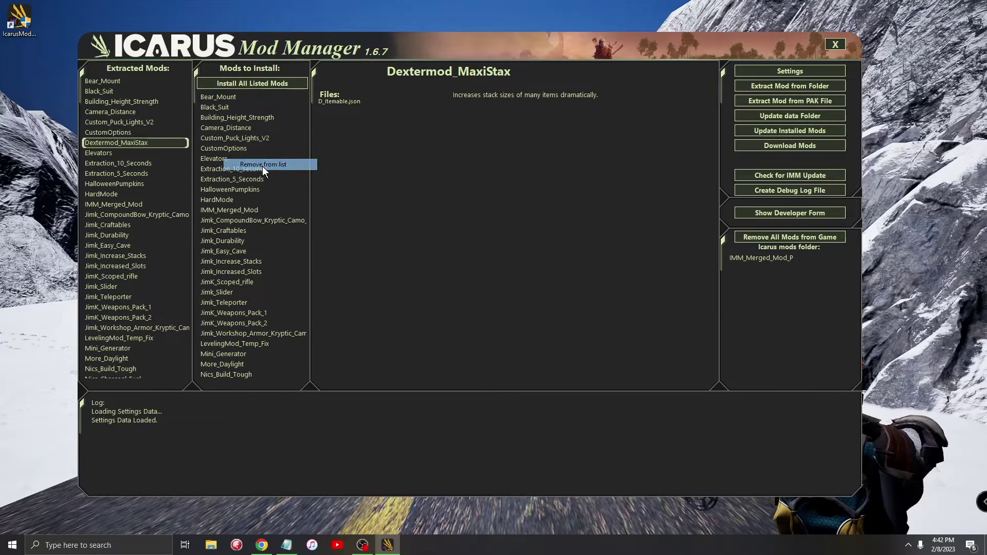
scroll(272, 174, "down", 7)
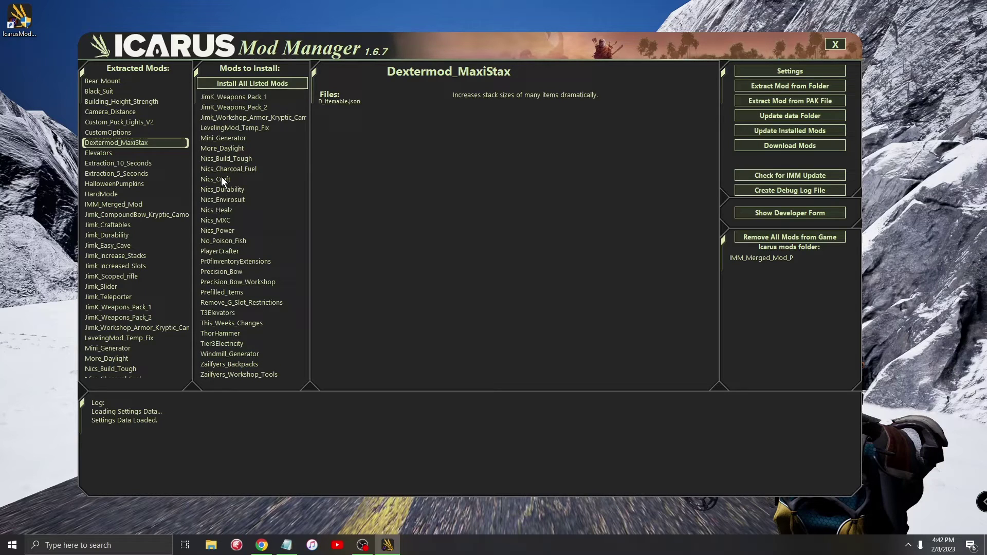
Clear the install list and refill it with every extracted mod
right_click(220, 168)
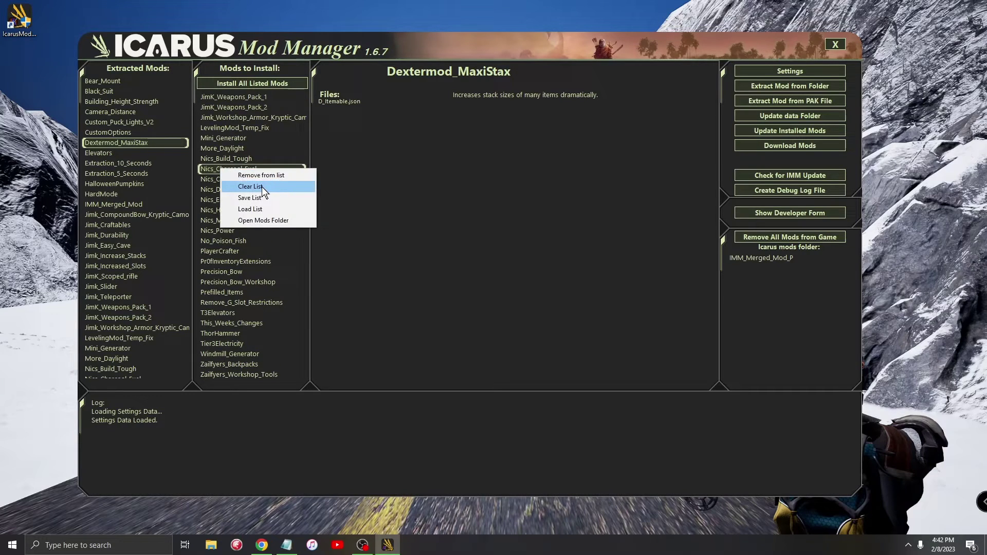
left_click(263, 188)
right_click(239, 170)
left_click(122, 183)
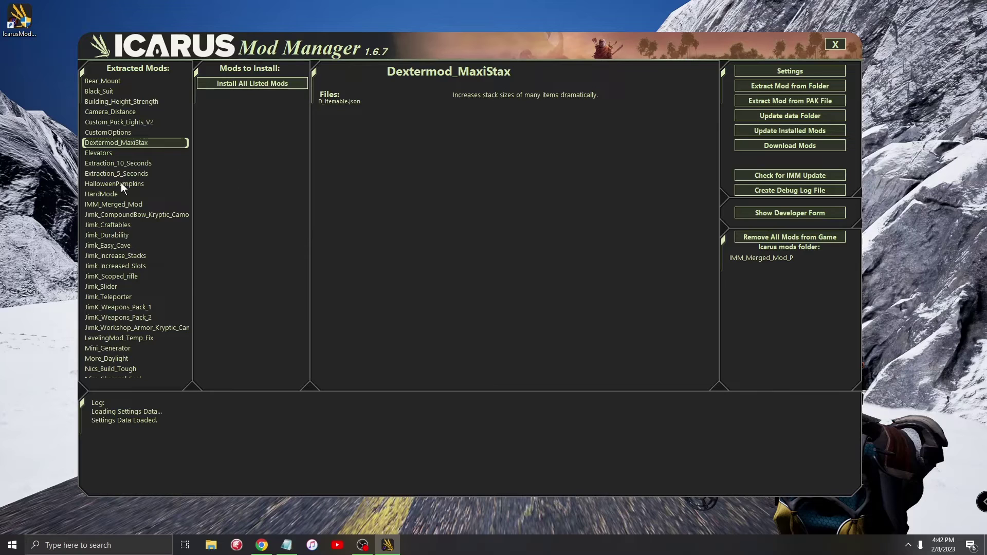
right_click(121, 183)
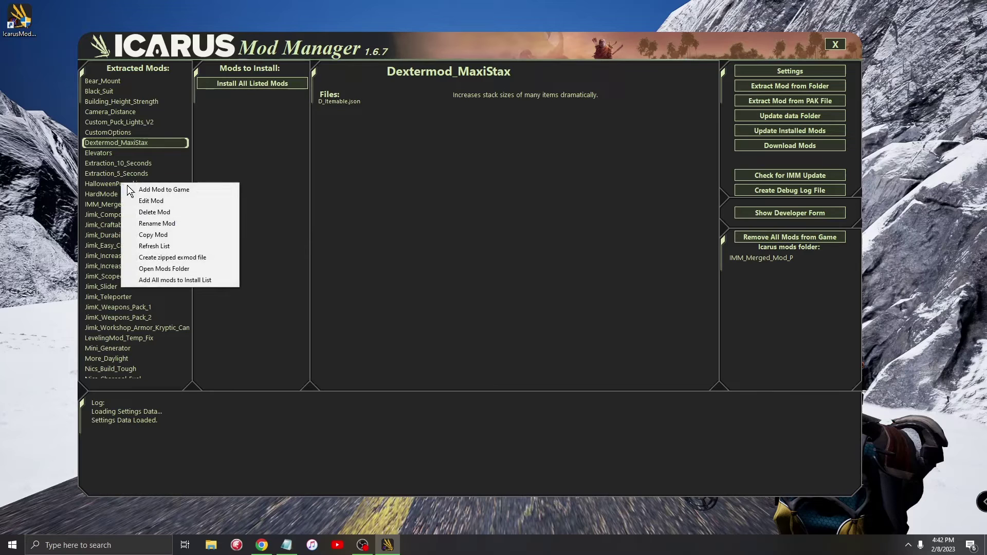
left_click(161, 281)
right_click(246, 149)
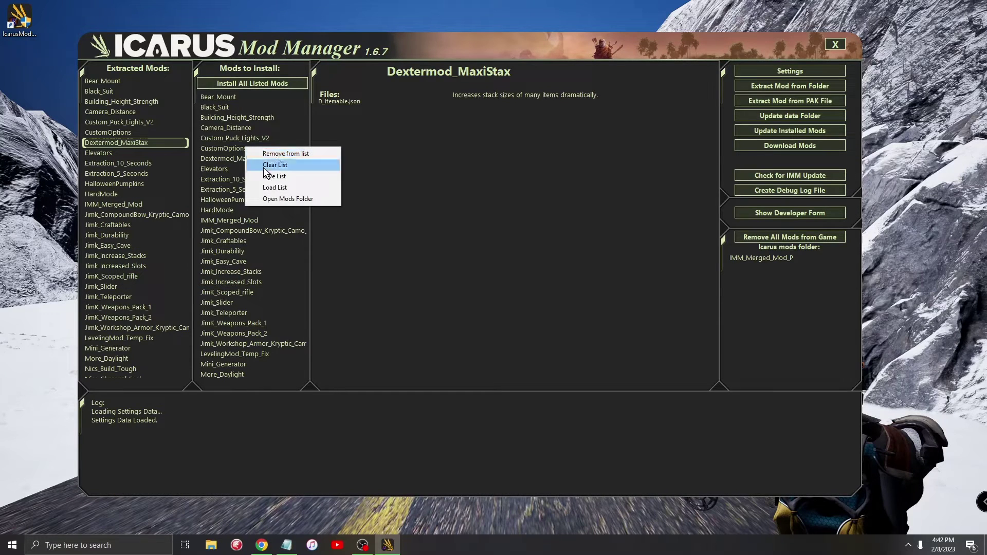
left_click(226, 255)
scroll(226, 255, "down", 5)
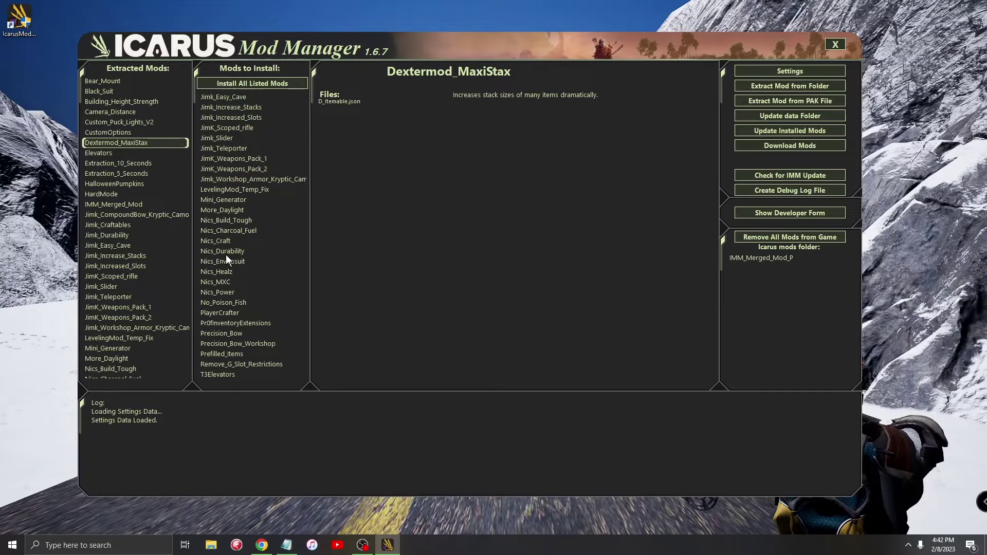
Remove Nics_Build_Tough, another Nics mod and Nics_Charcoal_Fuel from the install list
left_click(215, 221)
right_click(215, 222)
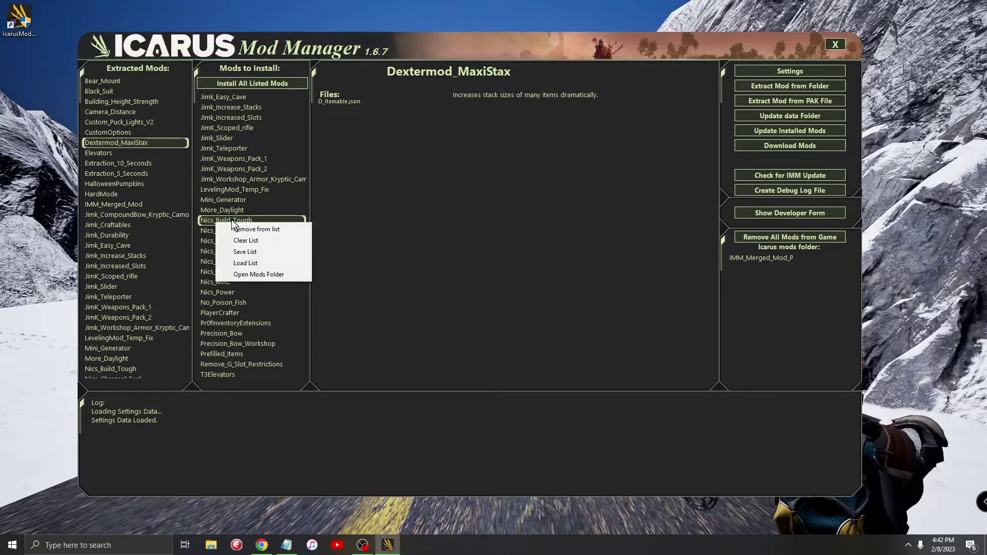
left_click(234, 229)
right_click(221, 228)
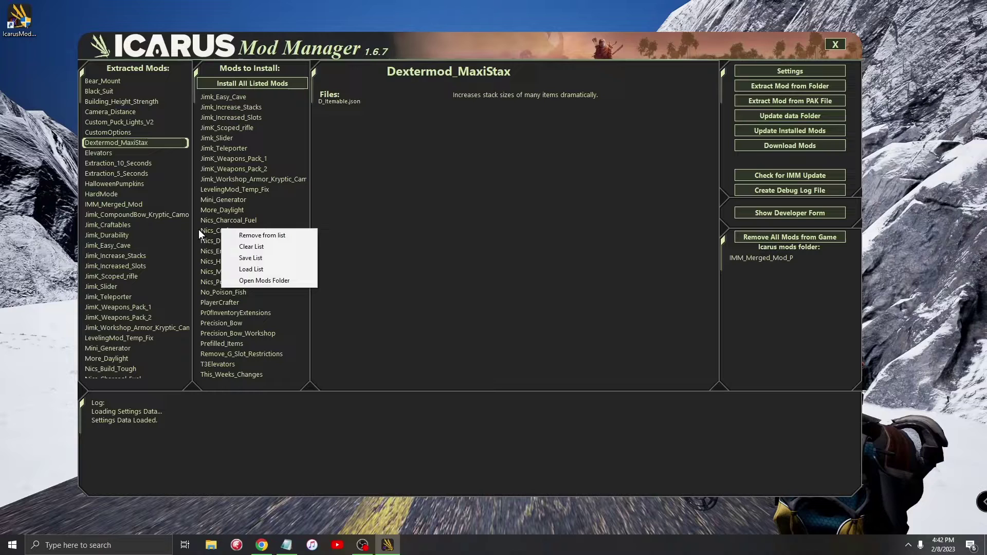
left_click(206, 230)
right_click(240, 233)
left_click(271, 239)
left_click(233, 218)
right_click(232, 218)
left_click(261, 227)
scroll(234, 239, "down", 2)
scroll(234, 264, "up", 7)
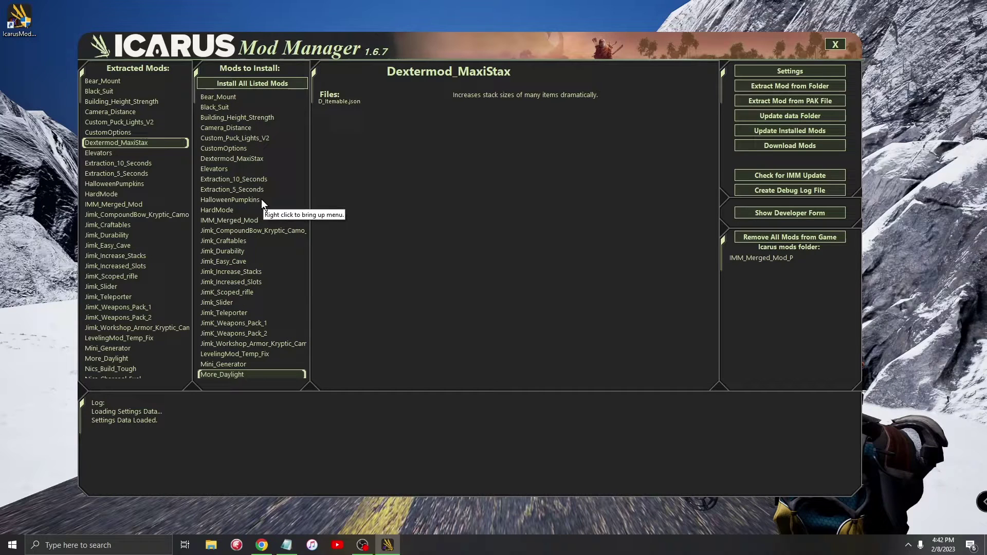
Start saving the install list but cancel the Save As dialog, then open the Mod Dev form
right_click(273, 165)
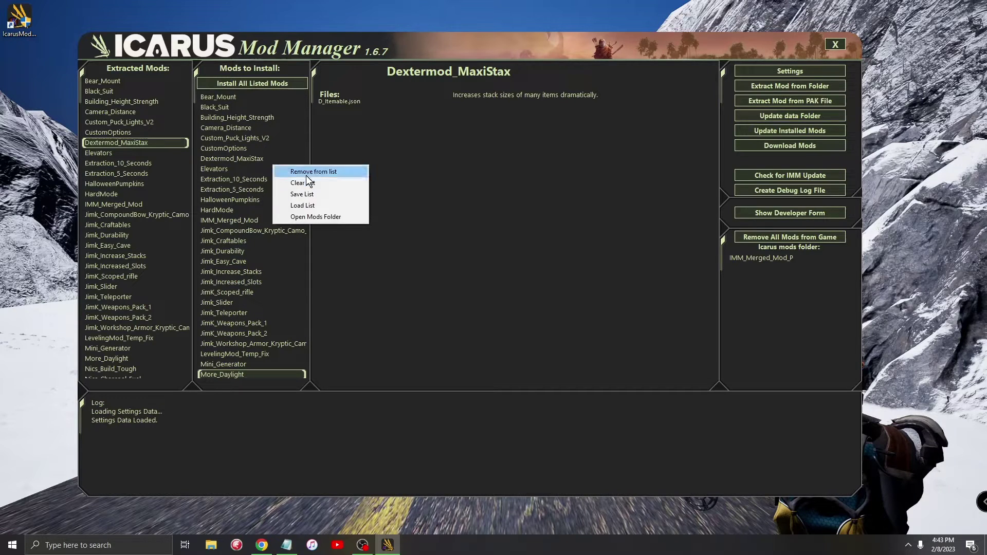
left_click(283, 194)
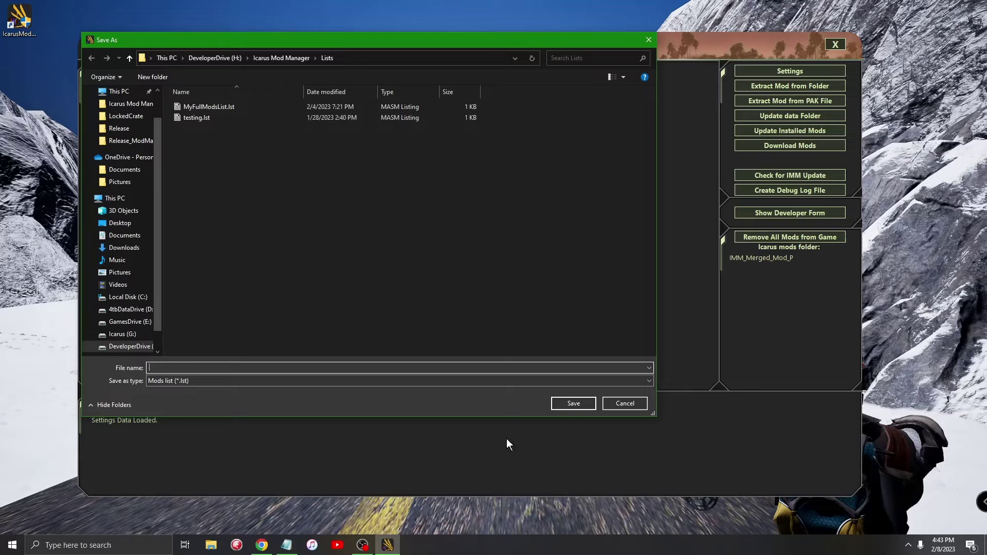
left_click(628, 403)
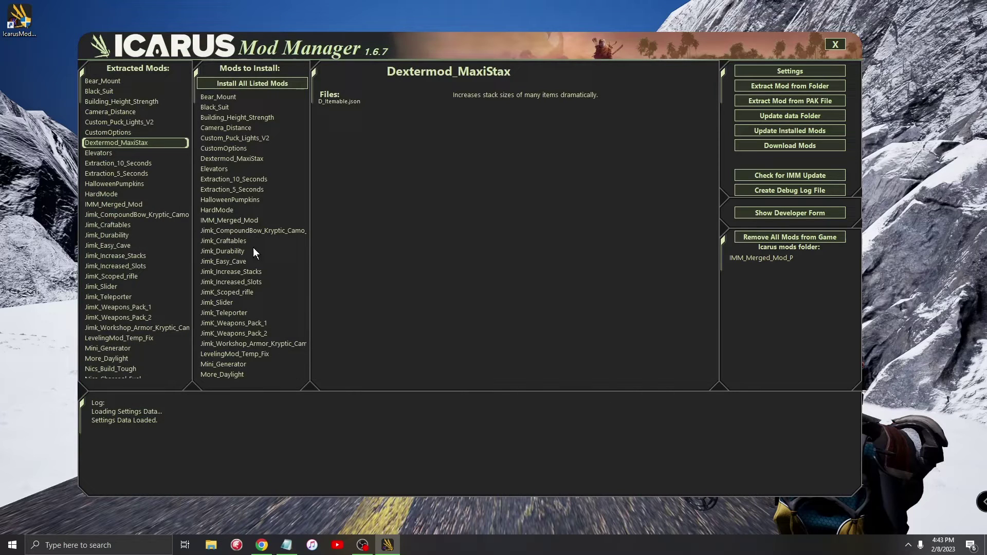
left_click(772, 212)
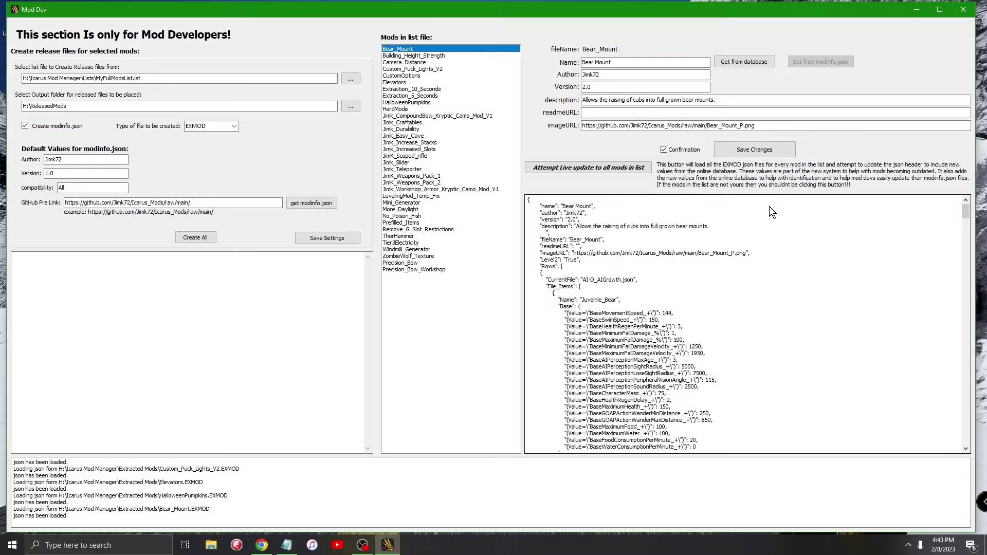
Choose MyFullModsList.lst from the Lists folder as the Mod Dev list file
left_click(351, 79)
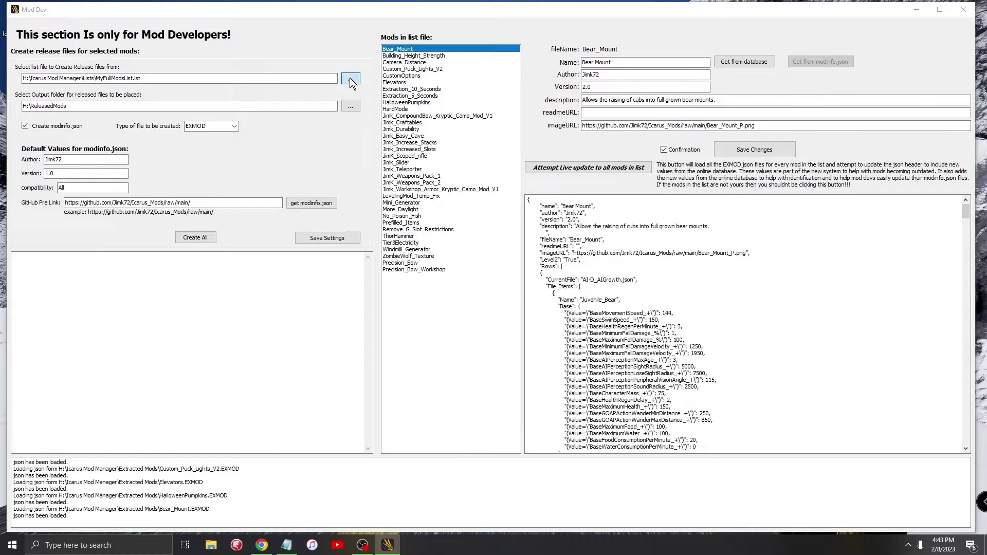
left_click_drag(572, 153, 360, 83)
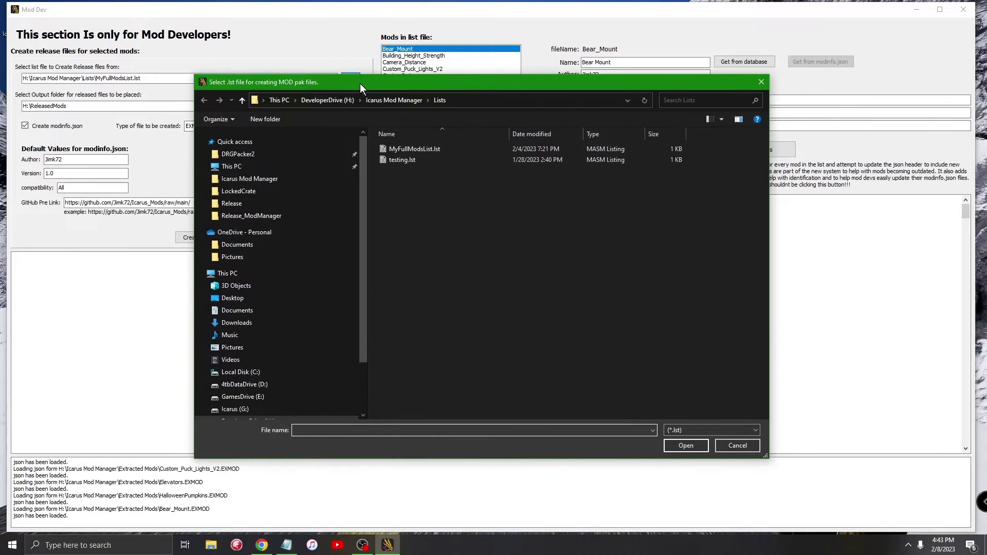
double_click(418, 151)
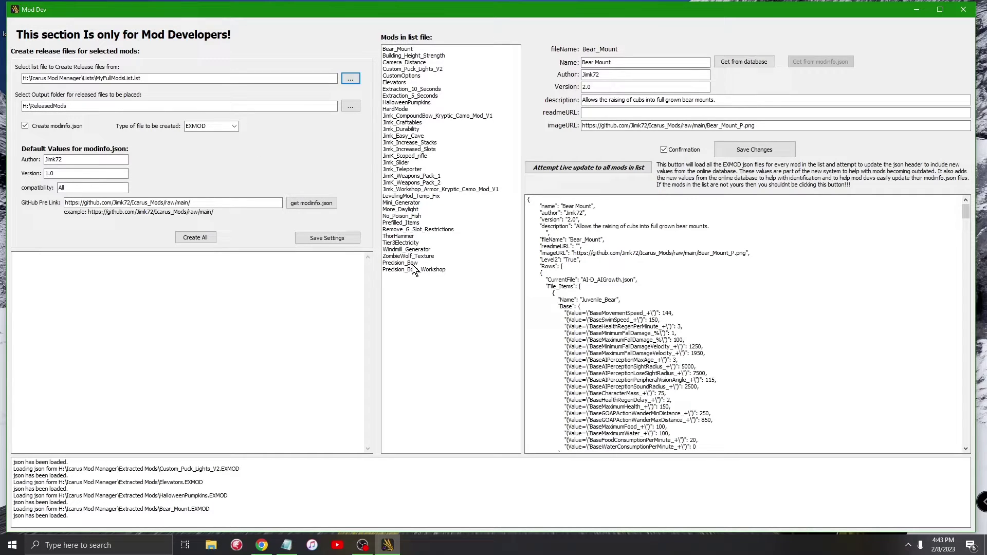
Set the released files output folder to H:\ReleasedMods
left_click(350, 106)
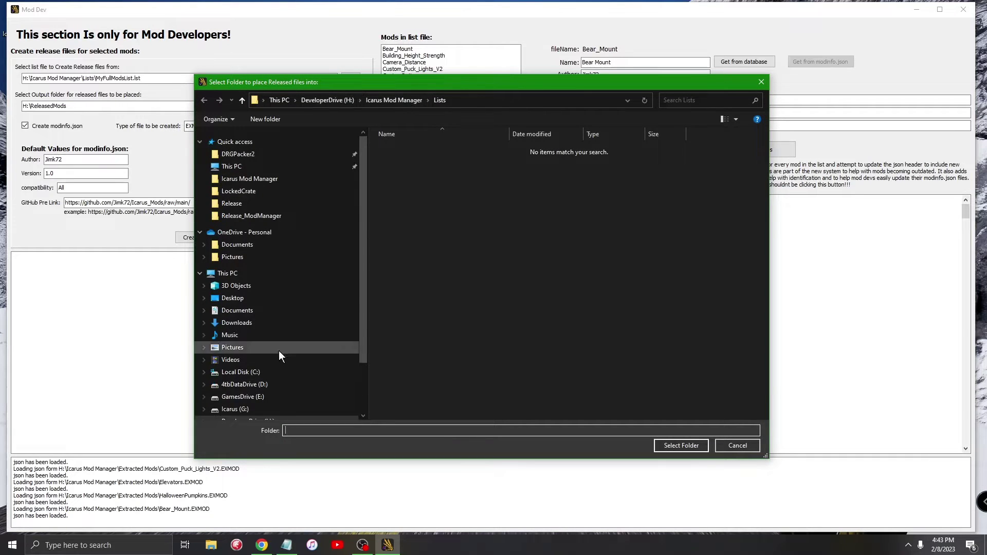
scroll(279, 351, "down", 2)
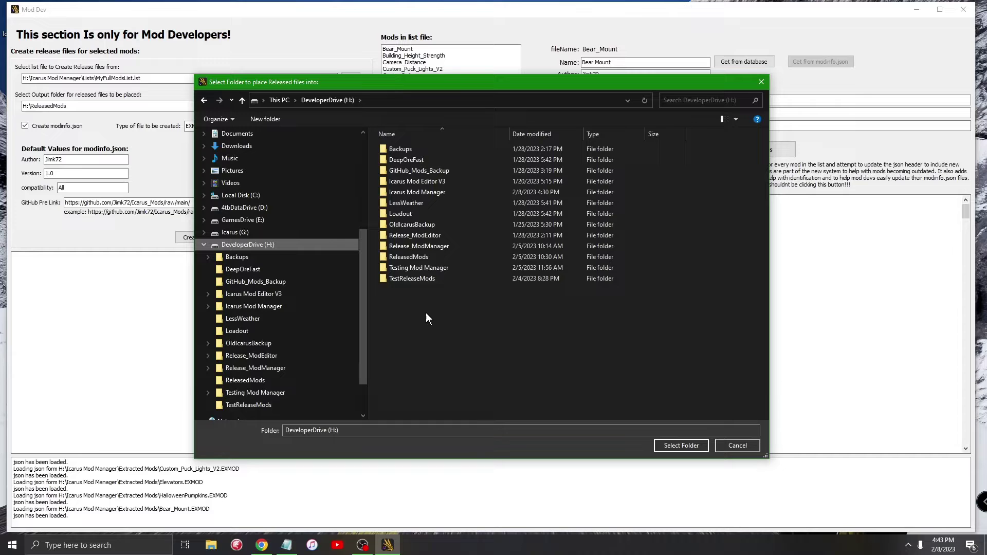
double_click(408, 256)
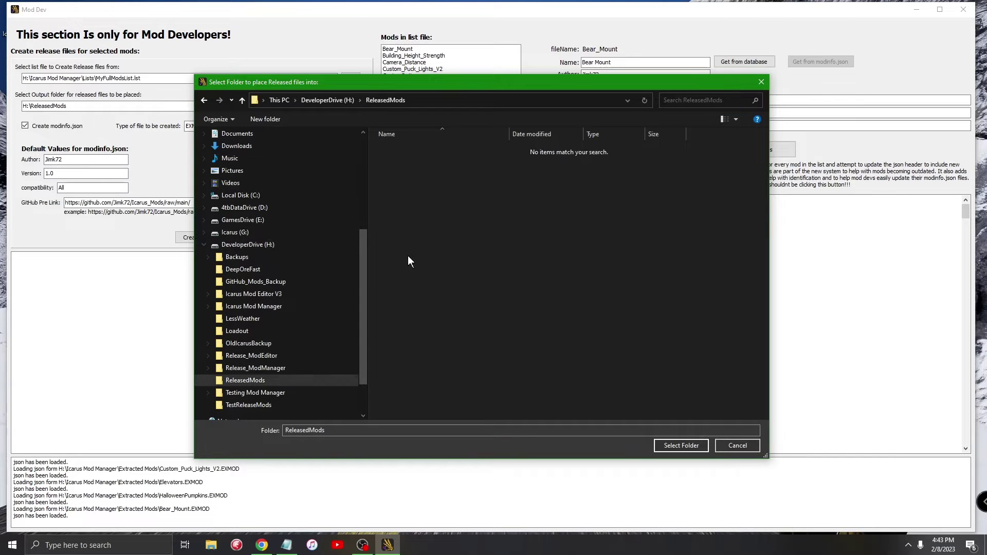
left_click(682, 445)
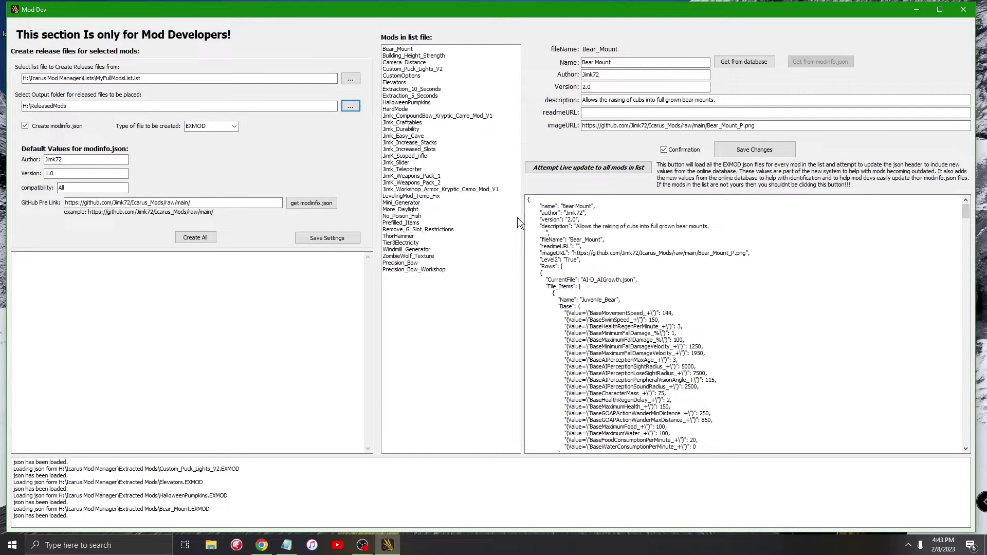
left_click(24, 126)
left_click(24, 126)
left_click(25, 126)
left_click(25, 126)
left_click(234, 126)
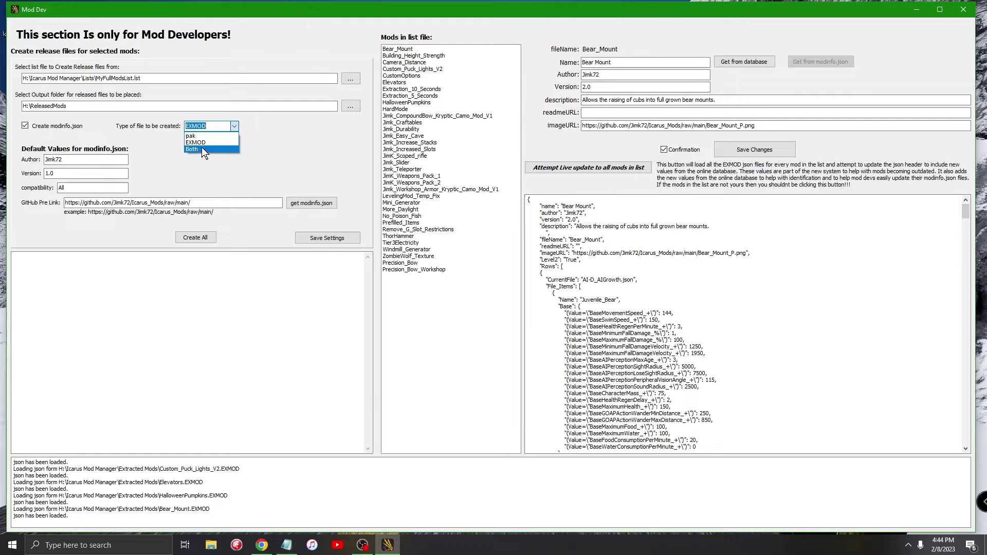
left_click(211, 142)
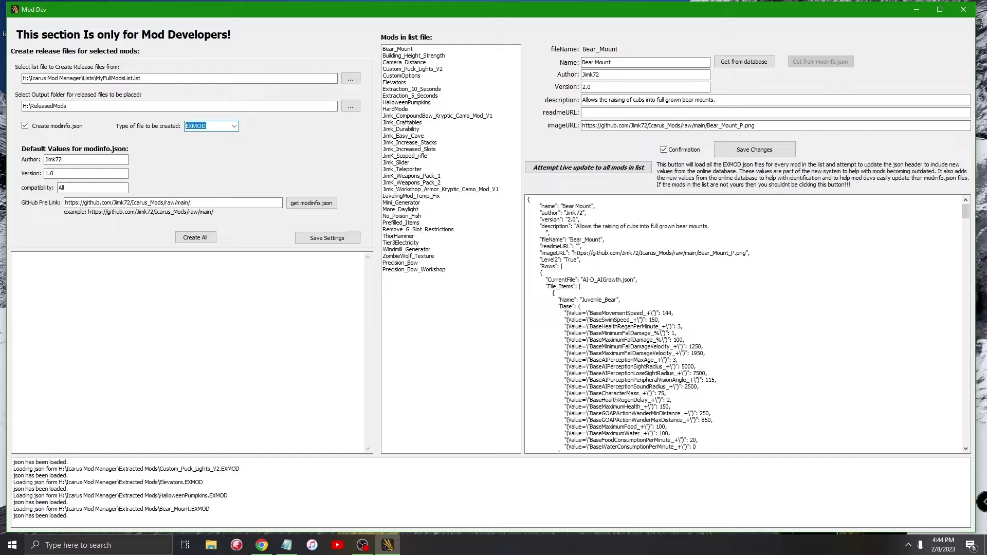
left_click(56, 159)
key("BackSpace")
key("BackSpace")
type("72")
Open the Type of file to be created dropdown showing pak, EXMOD and Both
left_click(234, 126)
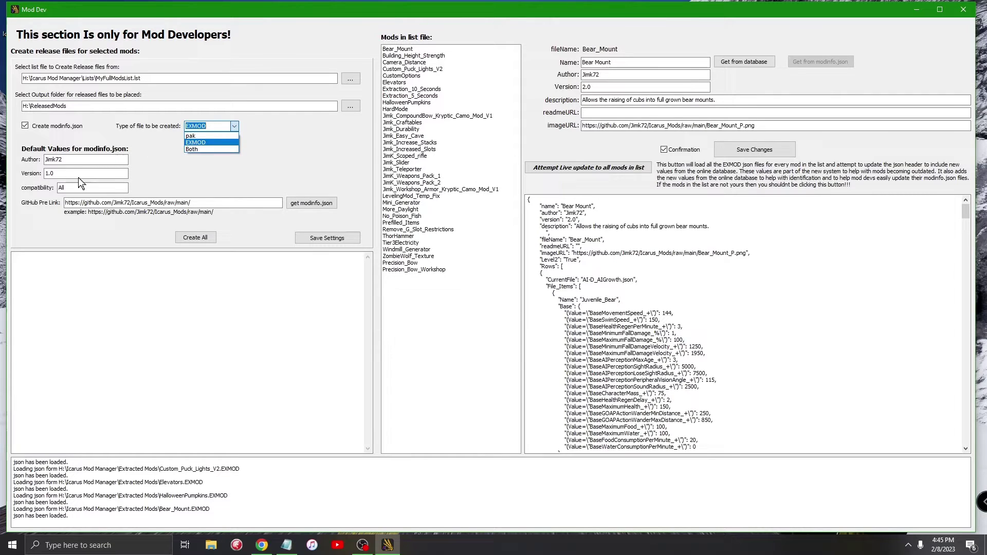
Keep EXMOD as the file type, move into the GitHub Pre Link field, and switch to Chrome
left_click(226, 165)
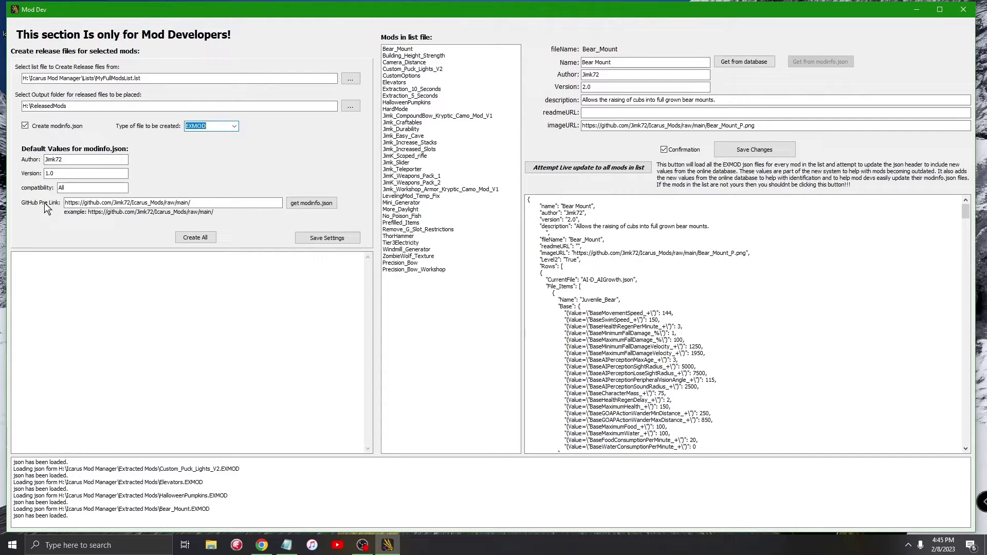
left_click(196, 205)
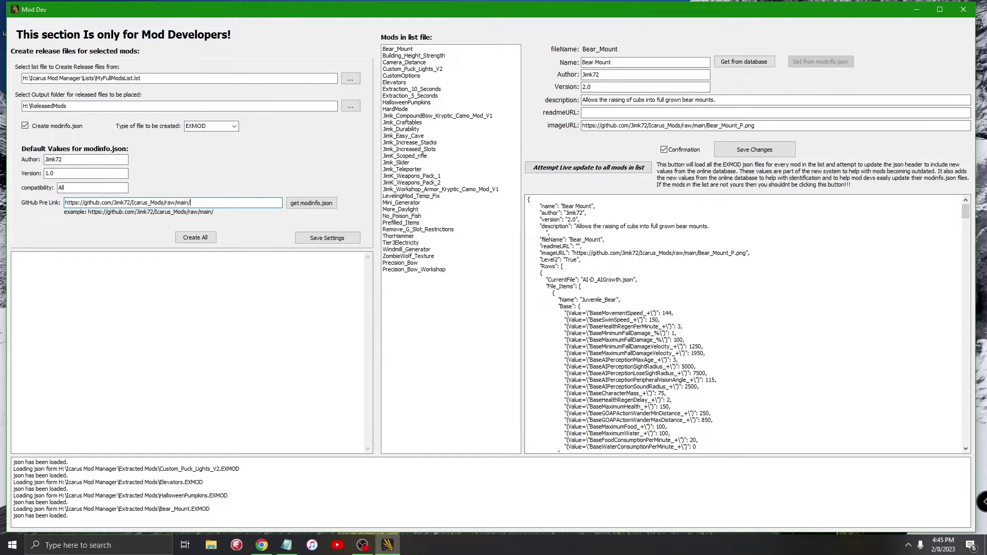
key("alt+Tab")
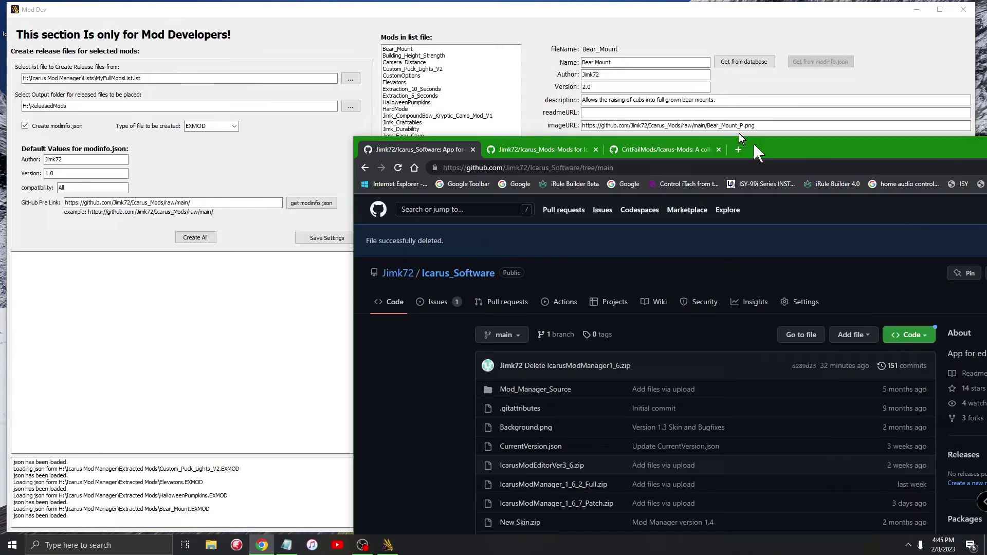
Maximize Chrome, open HalloweenPumpkins.EXMODZ in Icarus_Mods, and copy its Download link address
left_click_drag(754, 152, 459, 1)
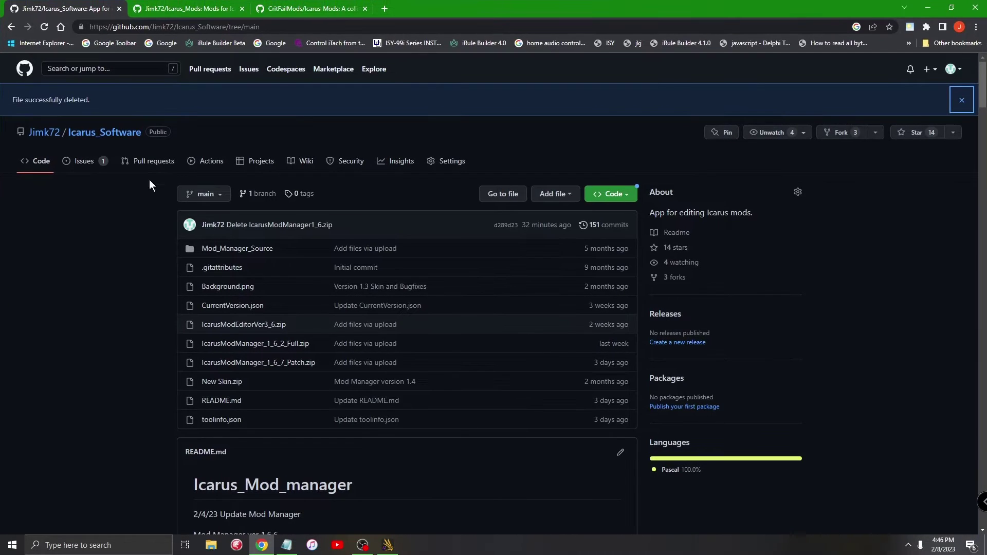
mouse_move(45, 138)
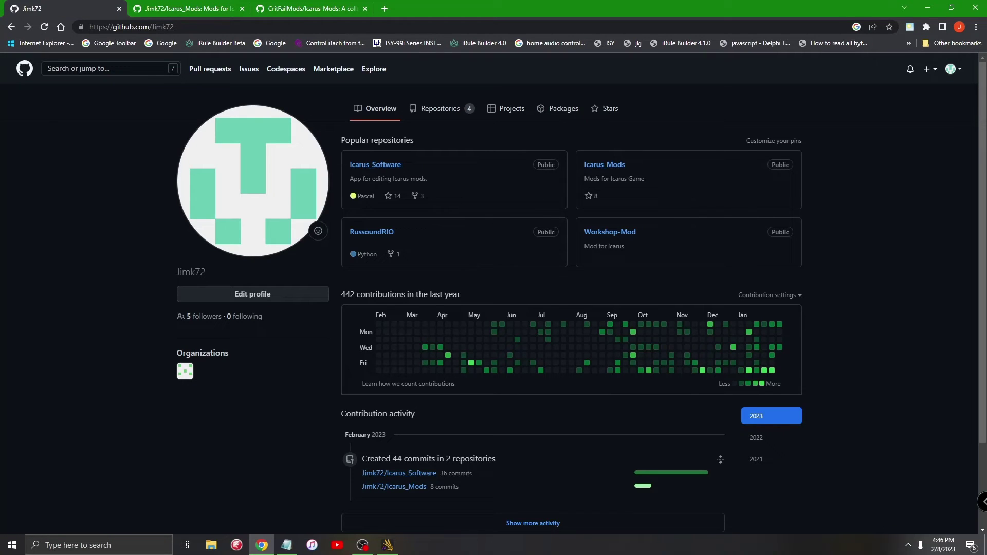
left_click(609, 165)
scroll(273, 239, "down", 20)
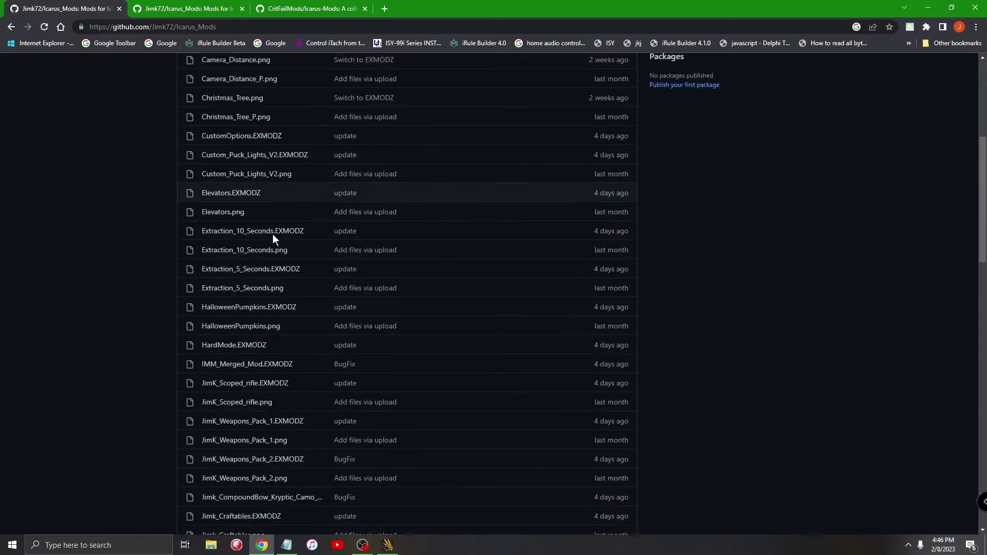
scroll(273, 239, "up", 15)
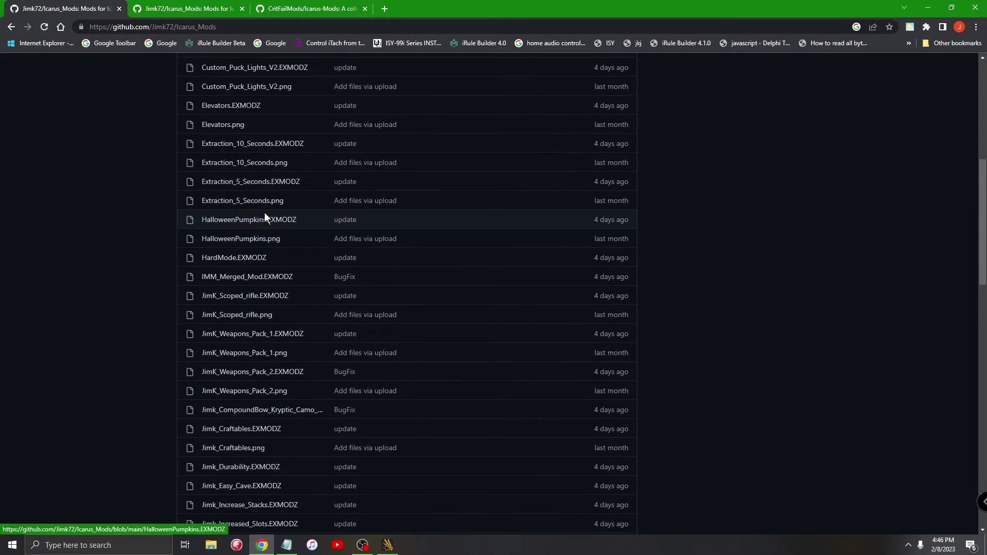
left_click(238, 220)
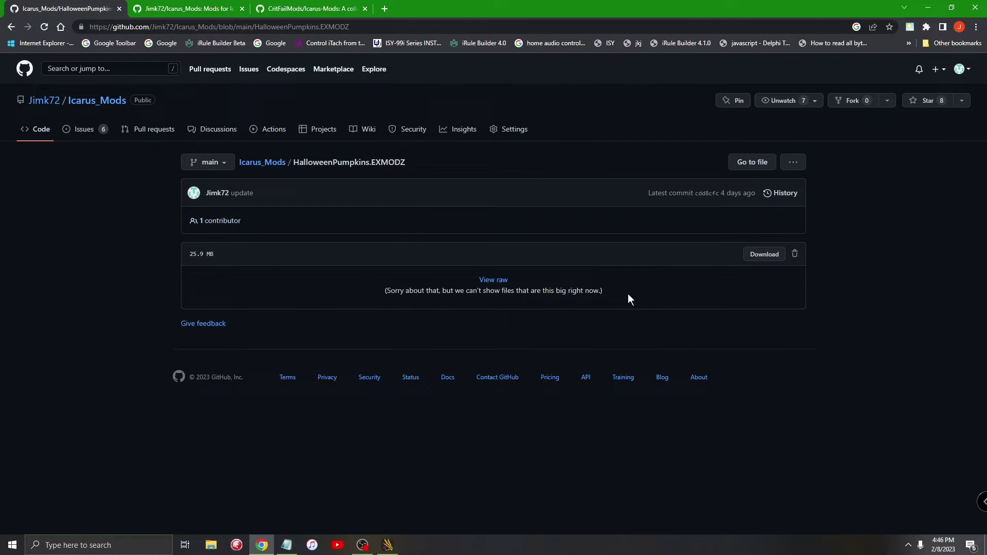
right_click(767, 255)
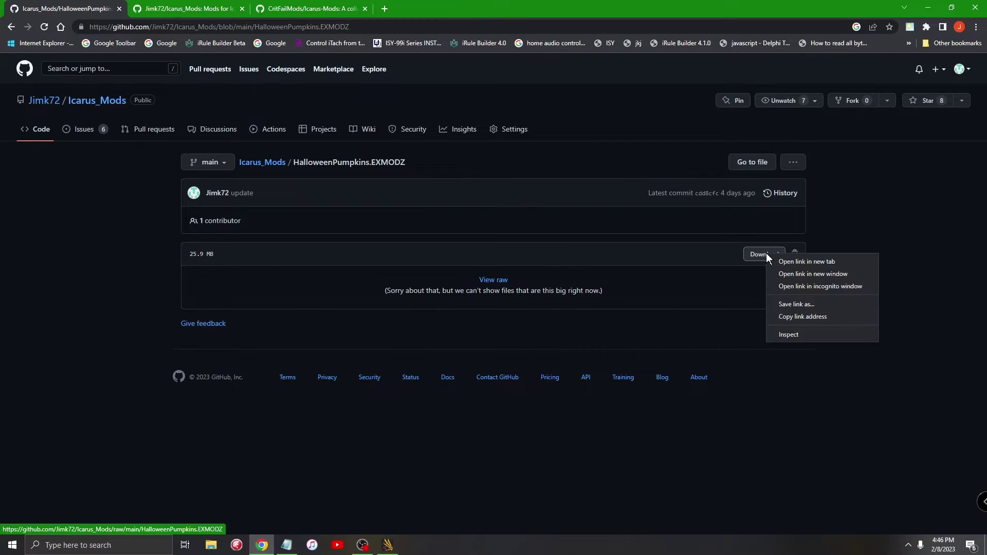
left_click(795, 317)
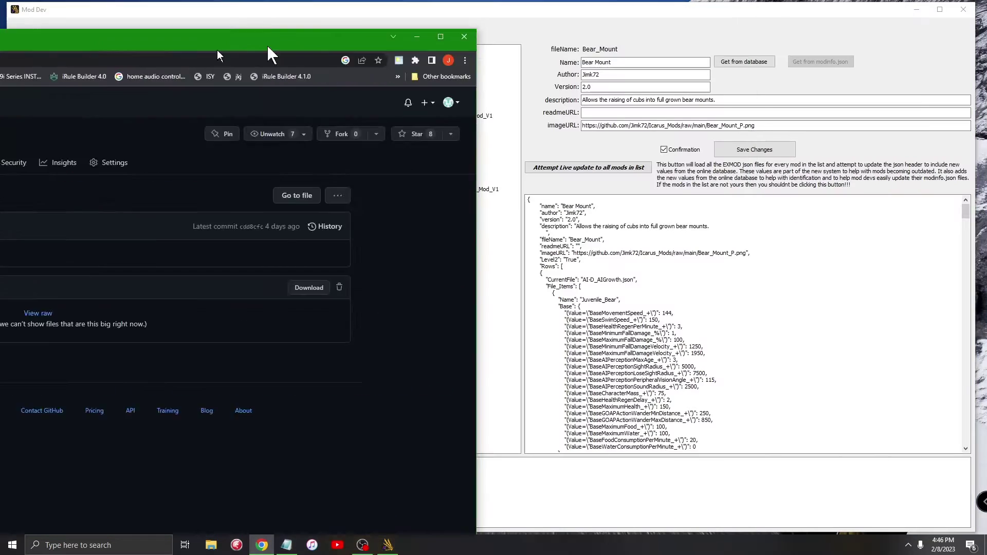
Replace the GitHub Pre Link with the pasted repository raw/main/ address, trimming off the file name
left_click(928, 7)
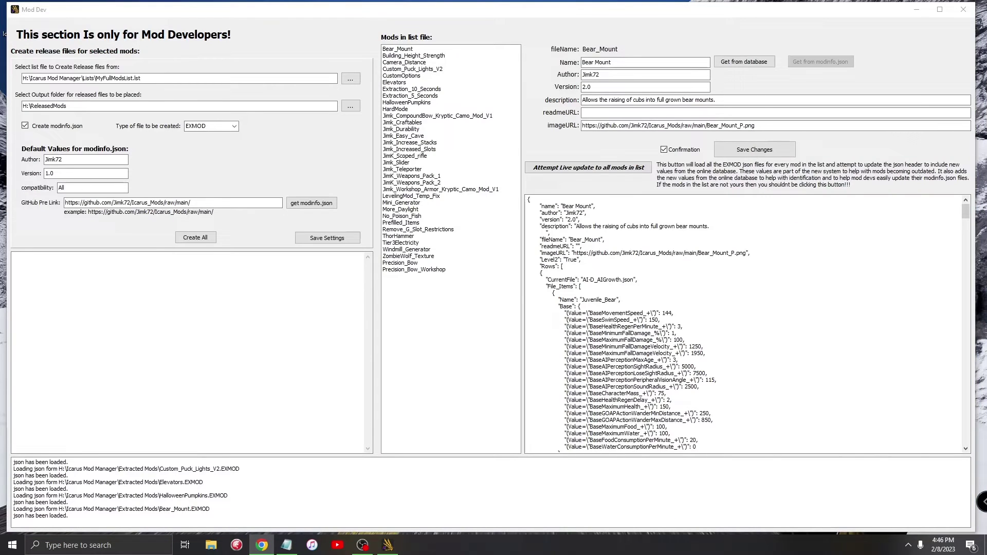
left_click(205, 203)
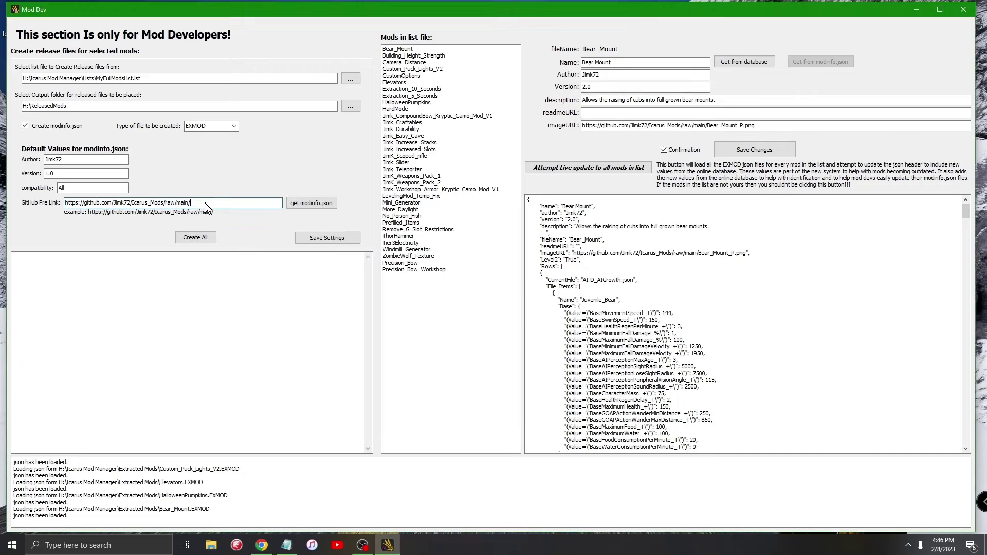
left_click_drag(203, 203, 26, 202)
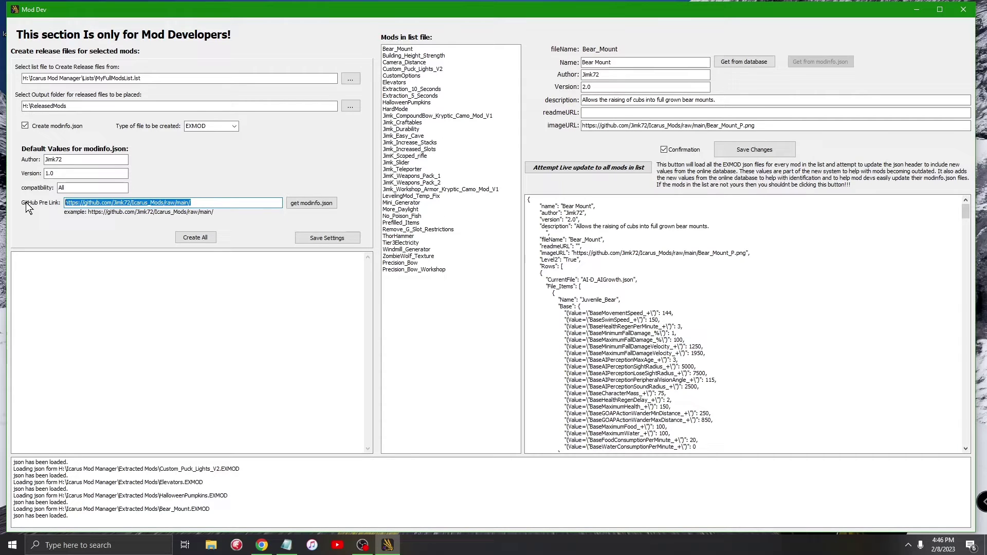
key("ctrl+v")
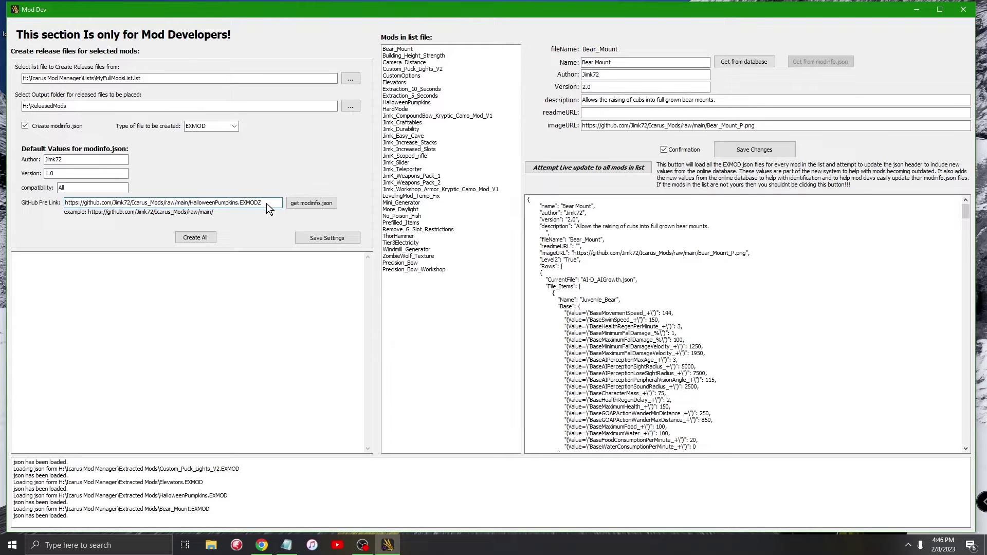
key("BackSpace")
key("BackSpace")
key("BackSpace")
key("BackSpace")
key("BackSpace")
key("BackSpace")
key("BackSpace")
key("BackSpace")
key("BackSpace")
key("BackSpace")
key("BackSpace")
key("BackSpace")
key("BackSpace")
key("BackSpace")
key("BackSpace")
key("BackSpace")
key("BackSpace")
Generate modinfo.json entries with EXMODZ download links and review the output through Precision Bow Workshop
left_click(310, 202)
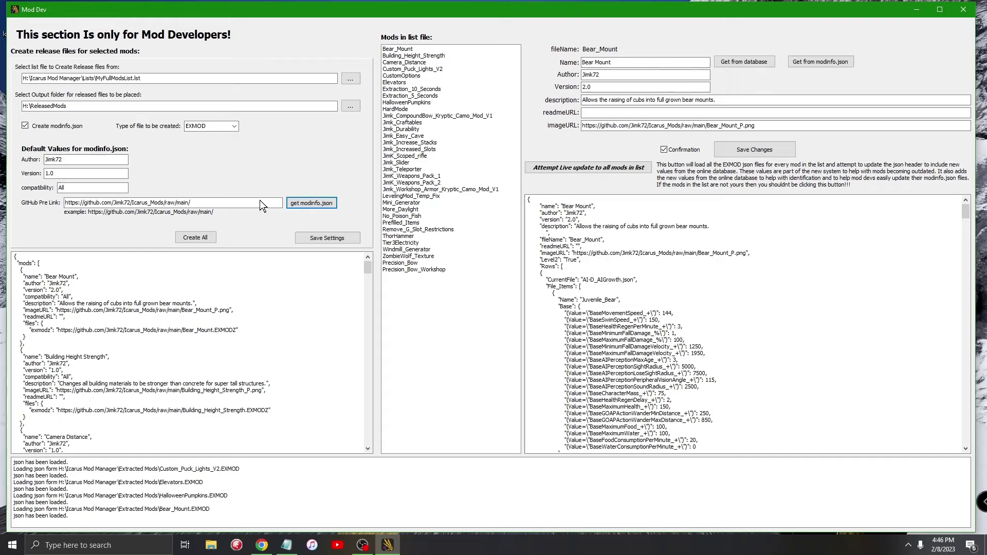
left_click(311, 203)
scroll(124, 336, "down", 20)
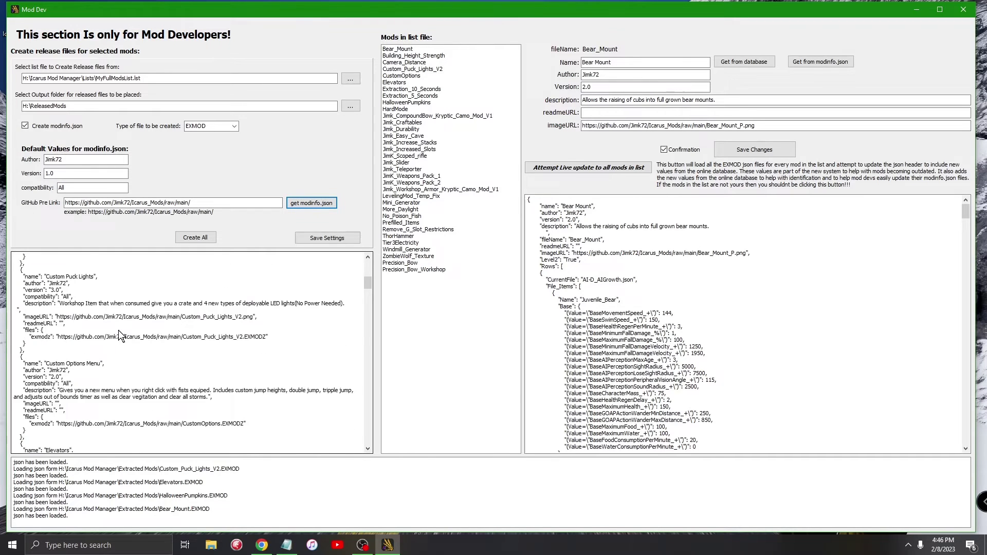
scroll(118, 328, "up", 15)
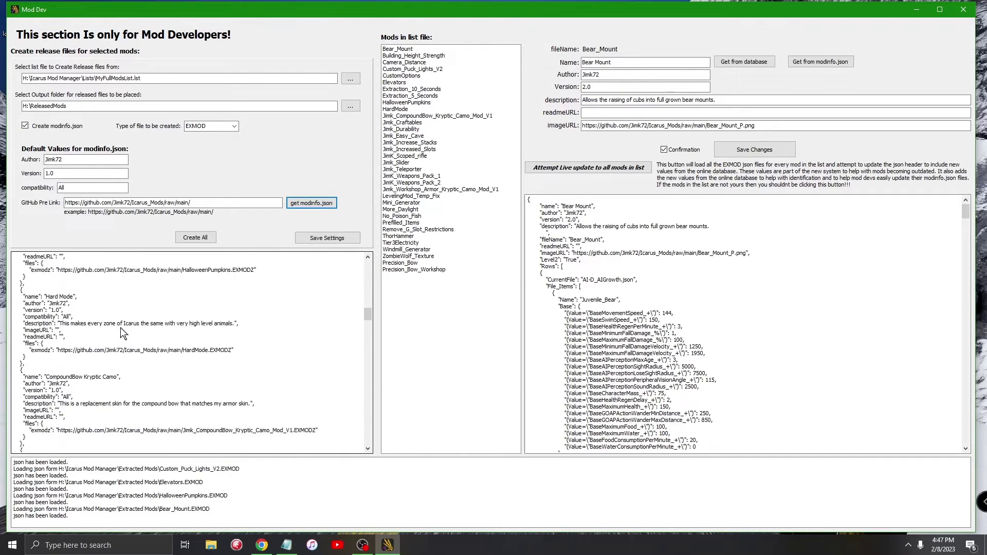
scroll(124, 327, "down", 20)
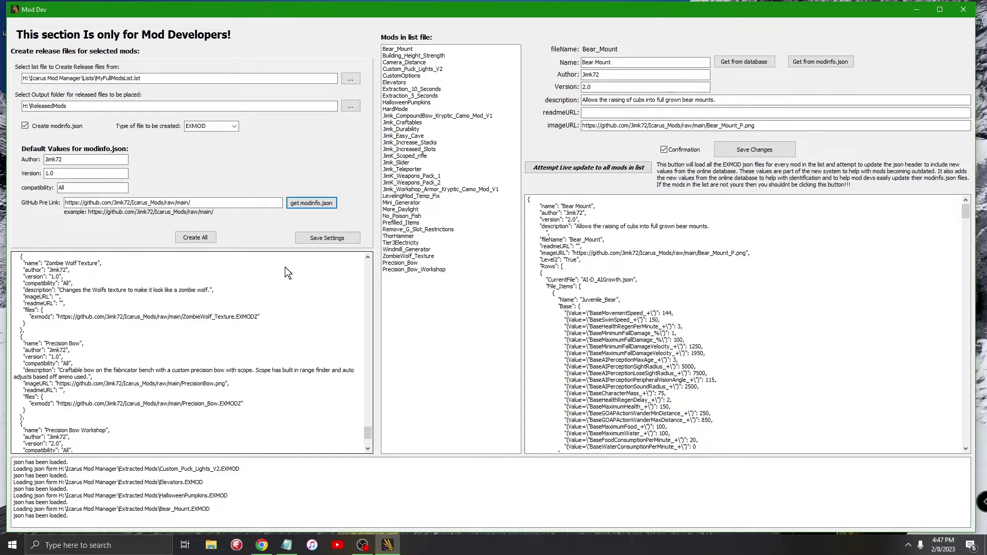
left_click(405, 49)
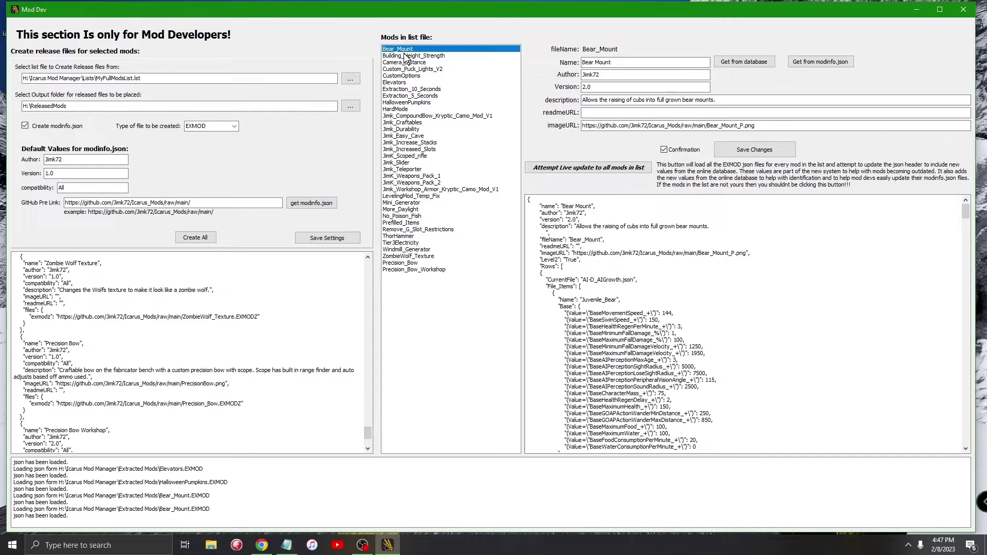
left_click(405, 56)
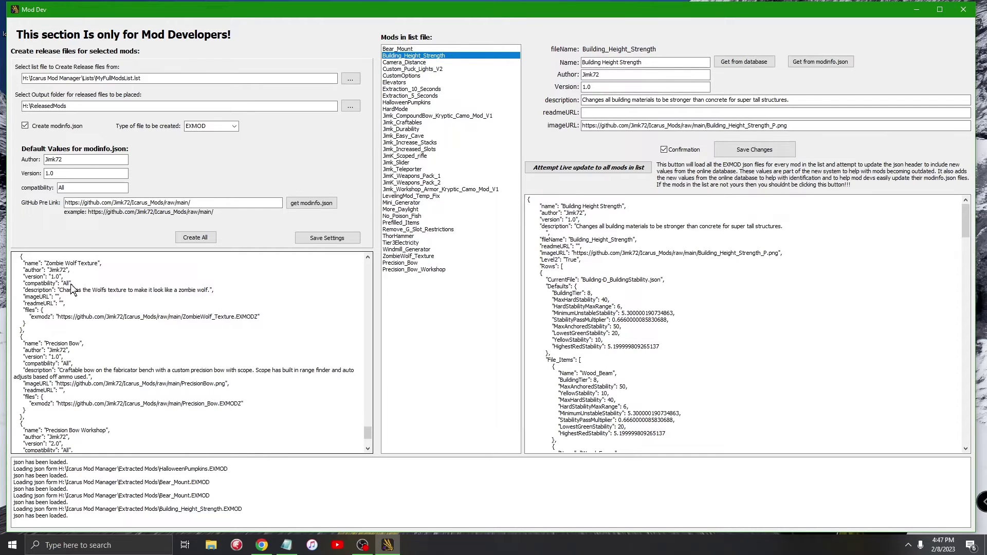
left_click(742, 61)
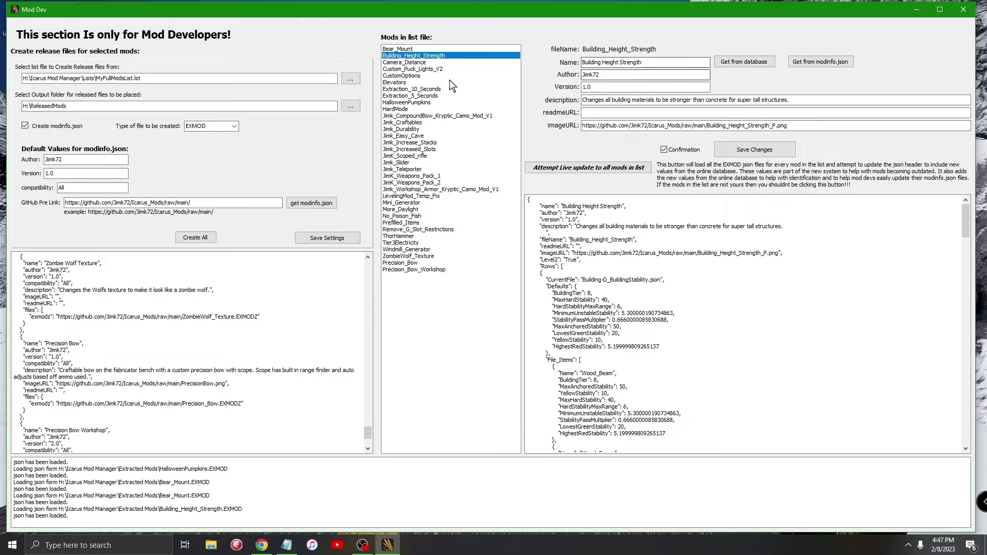
left_click(408, 49)
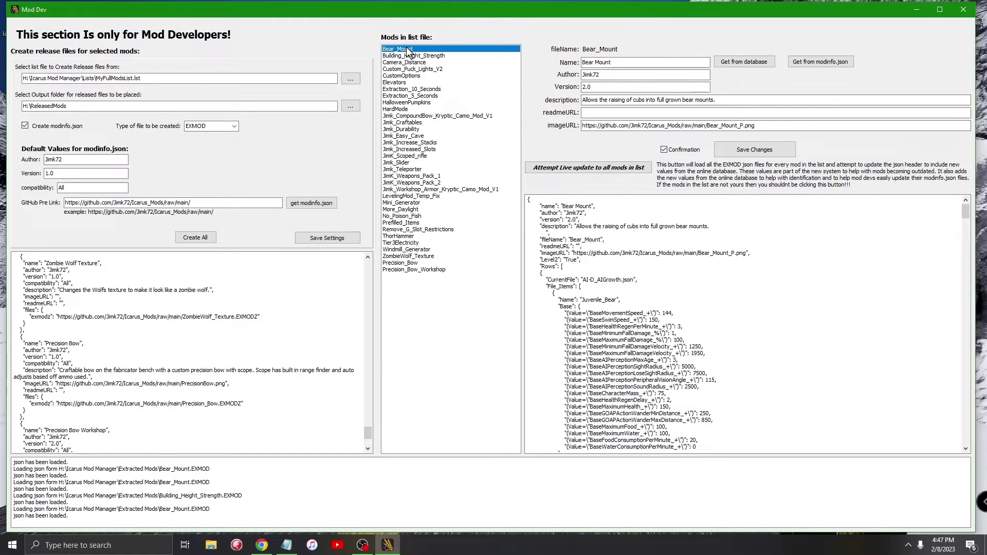
left_click(821, 63)
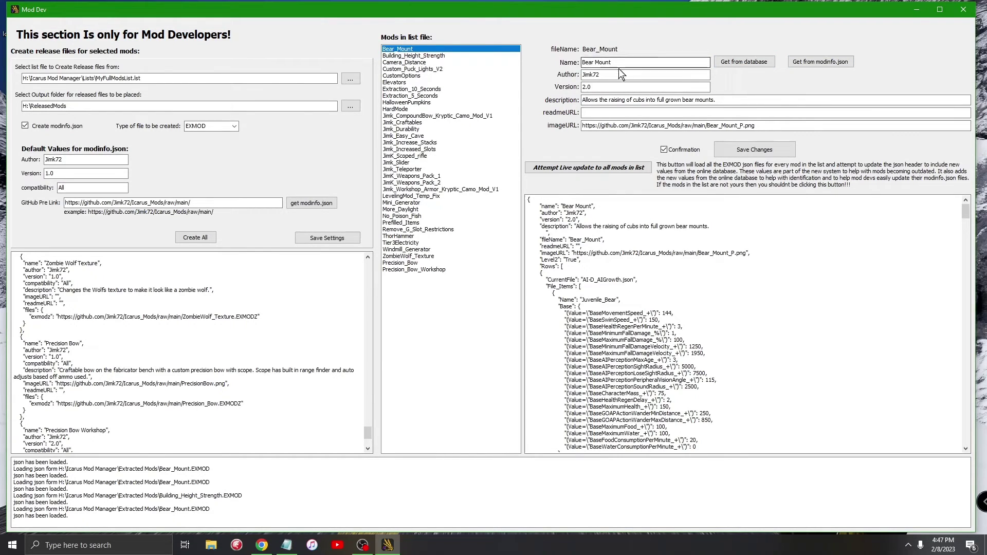
left_click(816, 62)
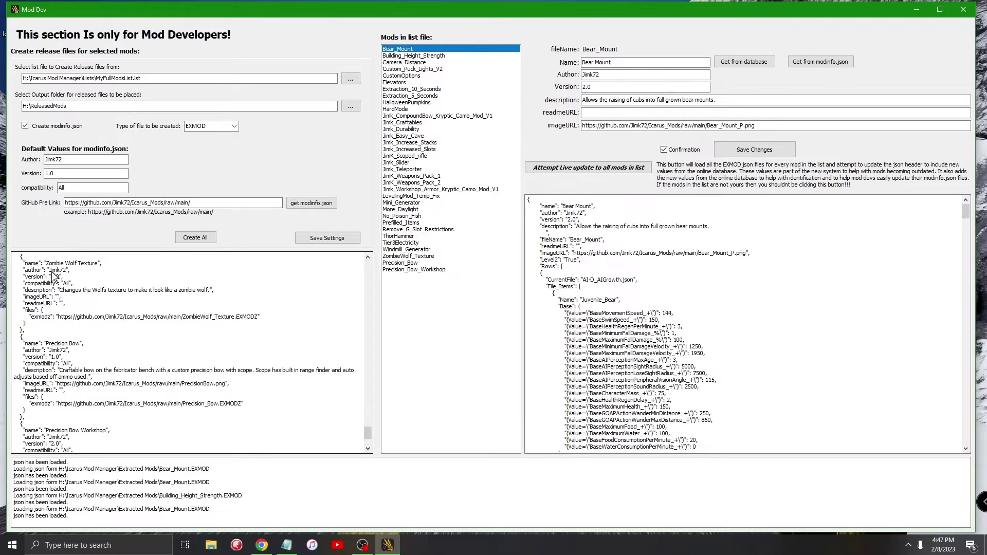
left_click(640, 163)
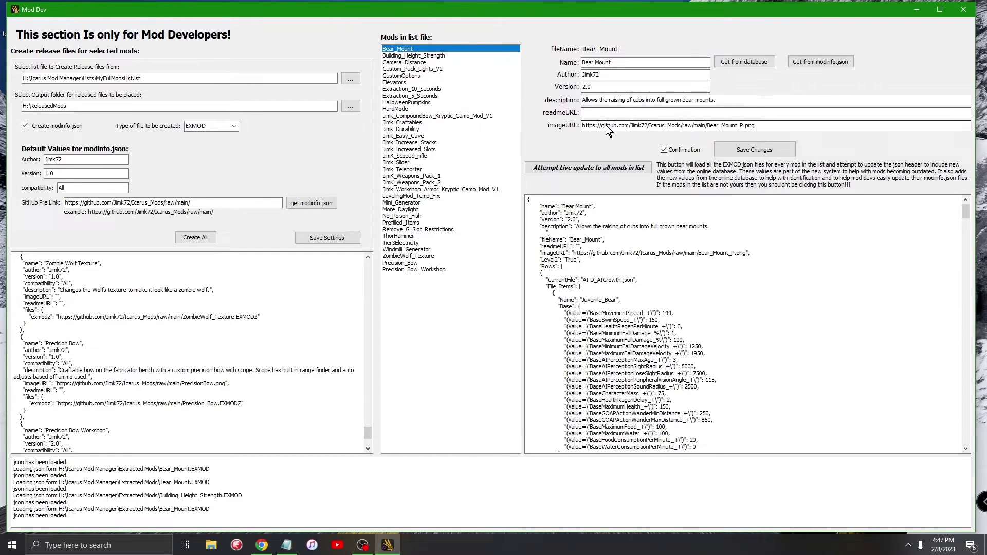